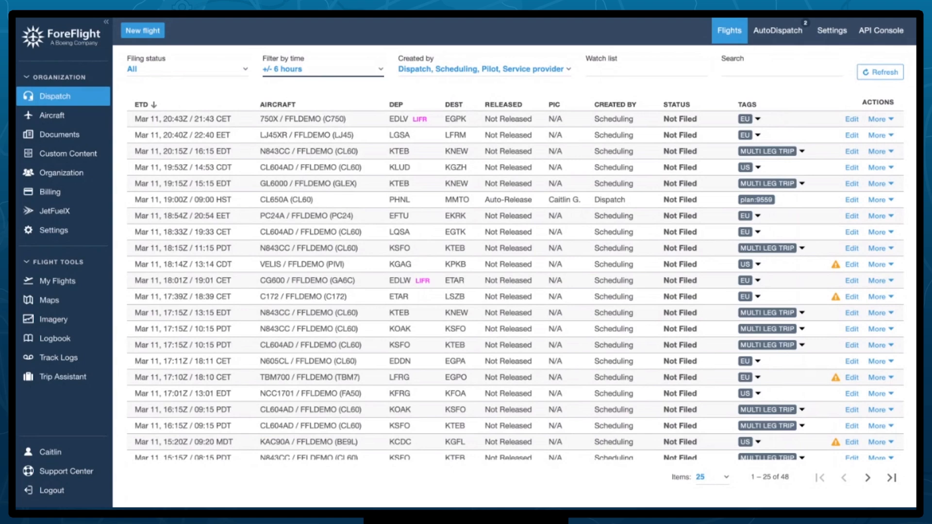
# - Review the filing status and time filter options of the flights list
pyautogui.click(244, 76)
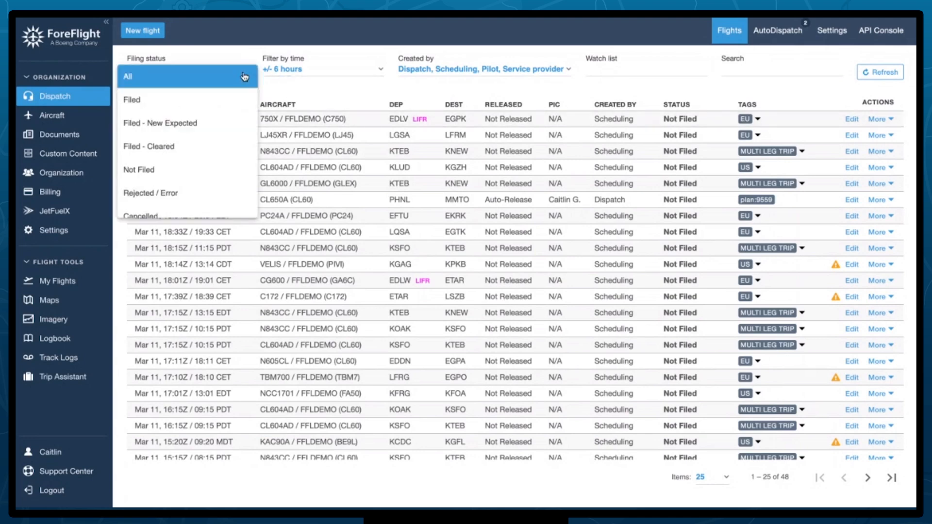
pyautogui.click(380, 74)
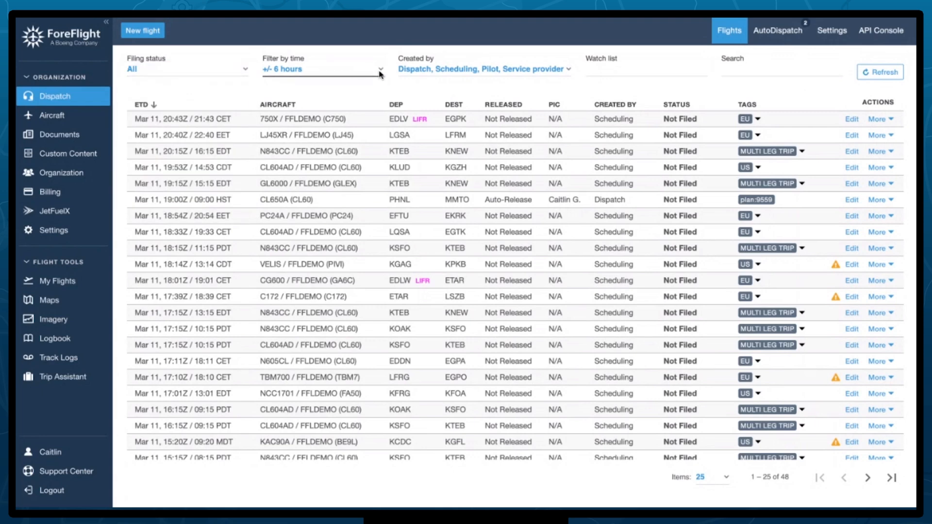
pyautogui.click(380, 73)
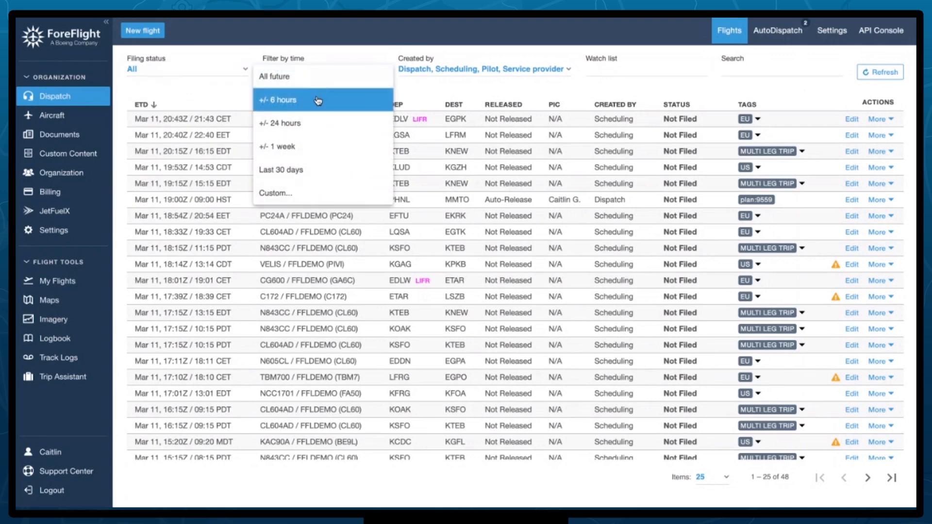
pyautogui.click(379, 97)
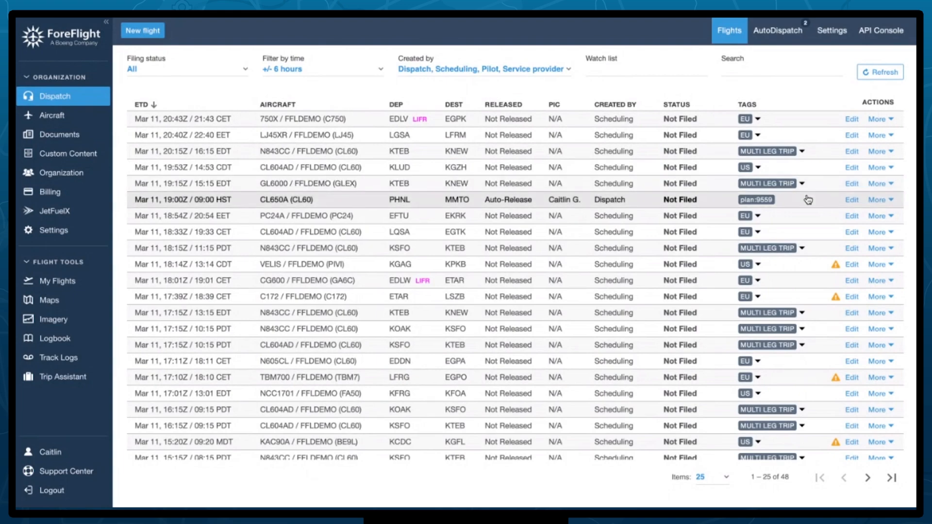
# - Open the CL650A flight from PHNL to MMTO for editing and review its aircraft choices and departure airport information
pyautogui.click(852, 200)
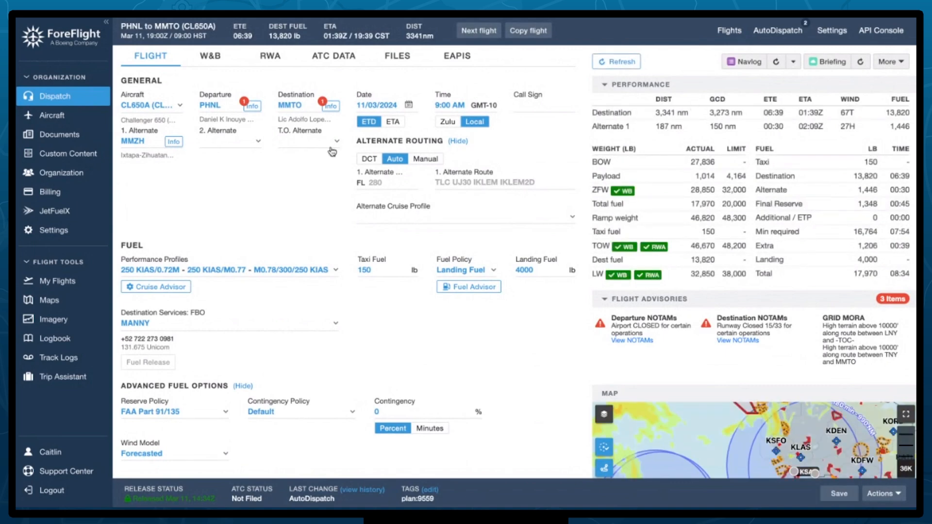
pyautogui.click(177, 108)
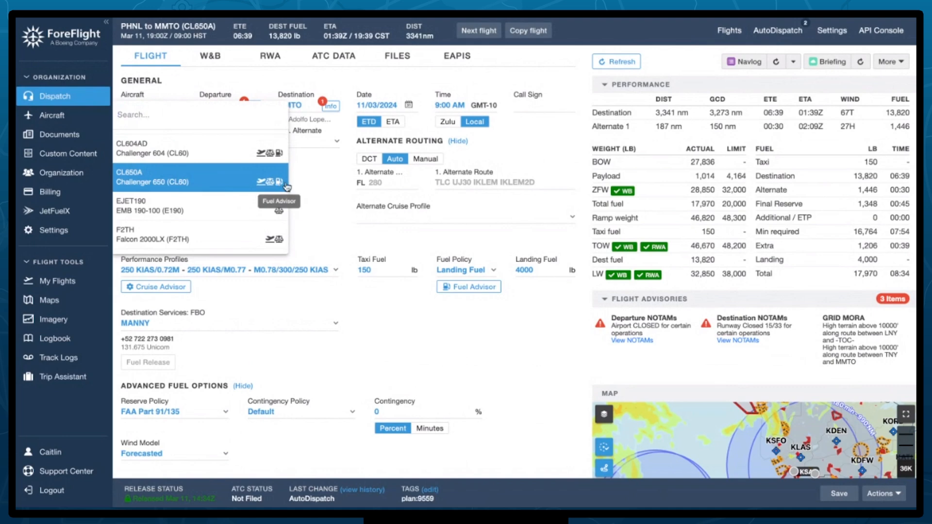
pyautogui.click(311, 182)
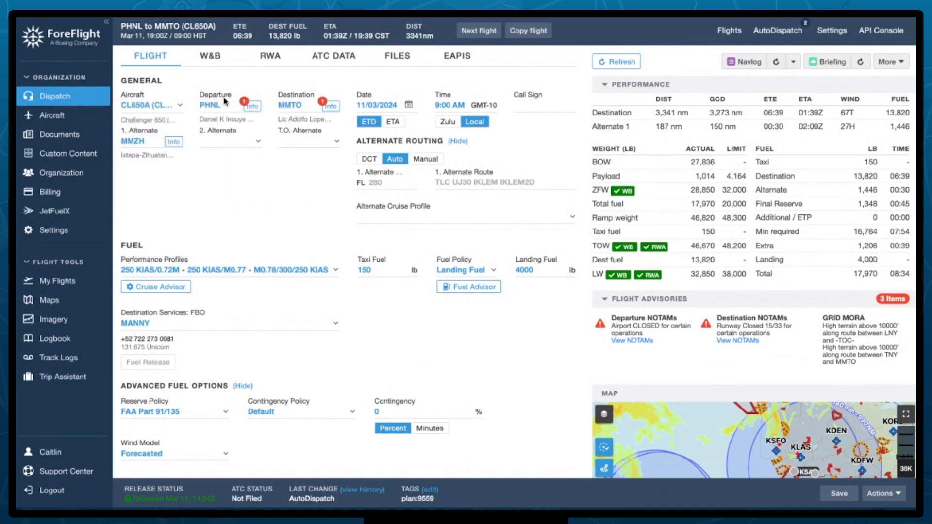
pyautogui.click(248, 105)
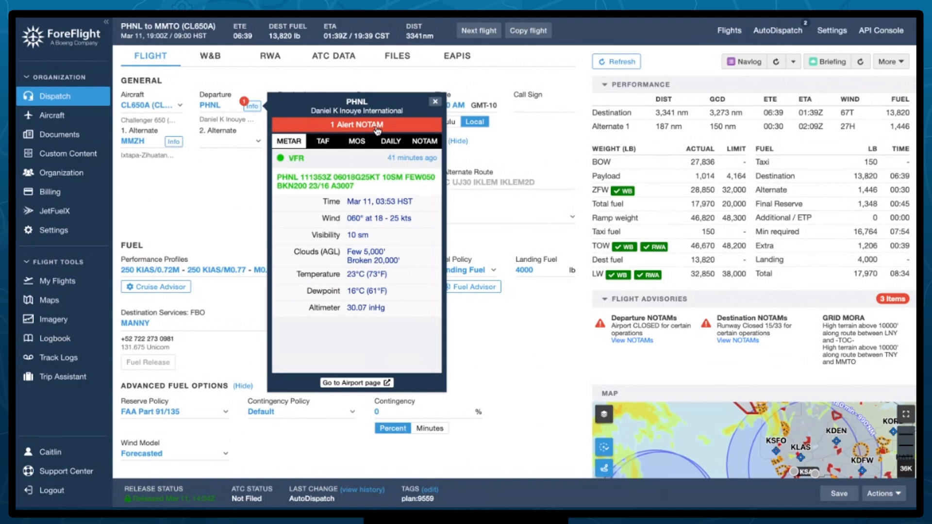
pyautogui.click(585, 335)
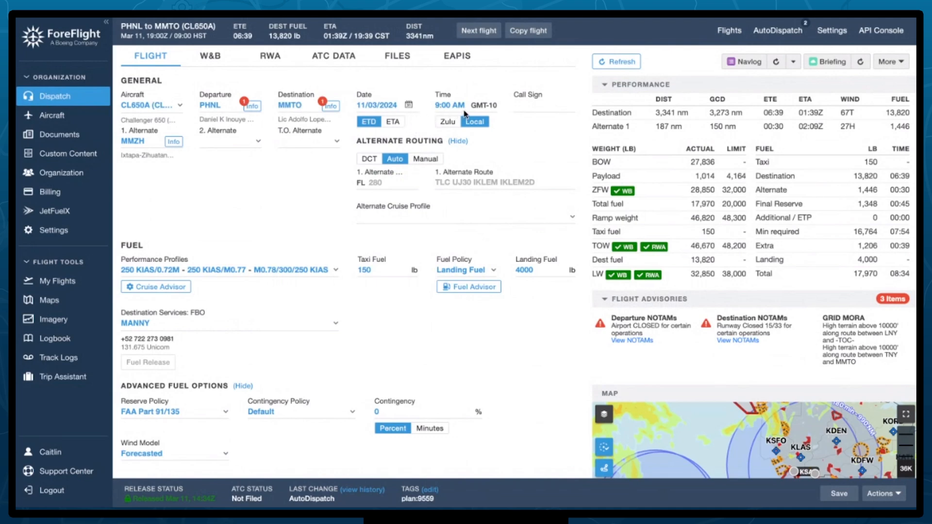
# - Set the flight's call sign to FFTEST1 and check the suggestions for the first alternate airport
pyautogui.click(528, 108)
pyautogui.write('FFTEST1')
pyautogui.click(152, 143)
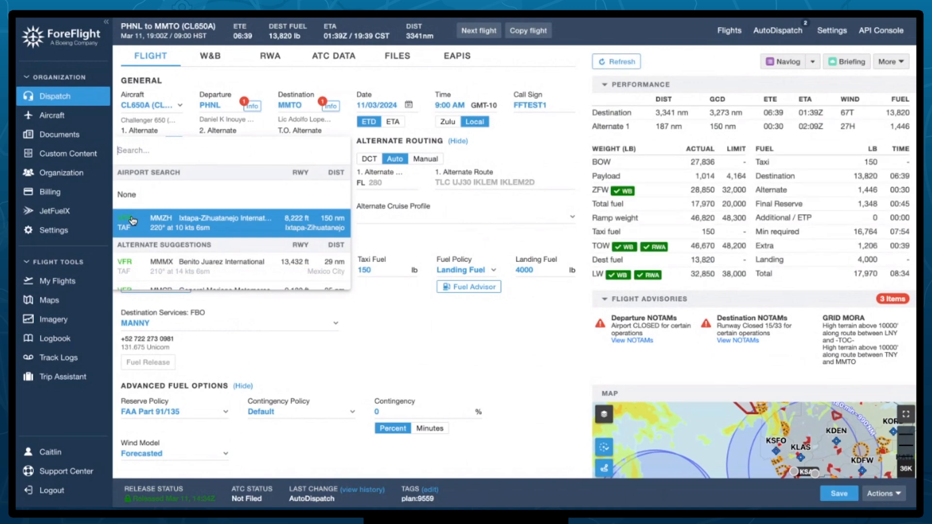
pyautogui.click(397, 240)
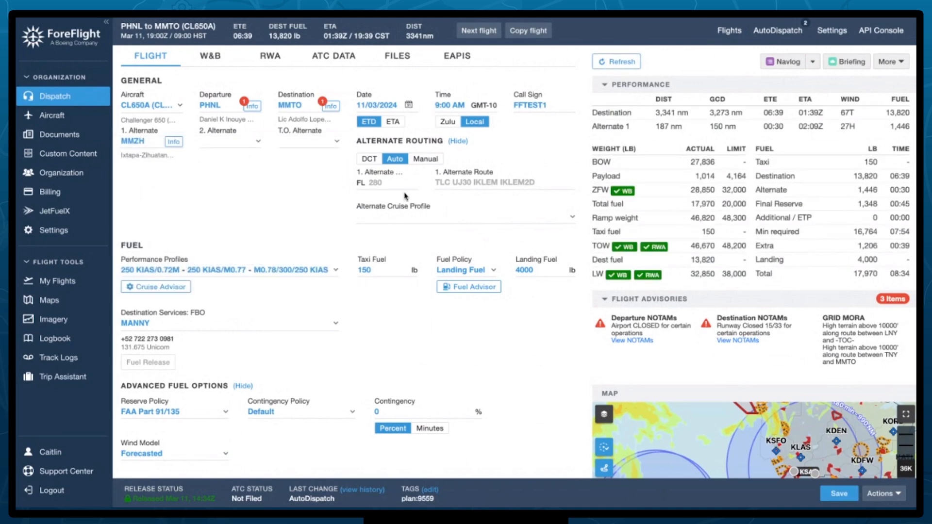
# - Review the available climb, cruise and descent performance profiles for the flight
pyautogui.scroll(-3, 228, 229)
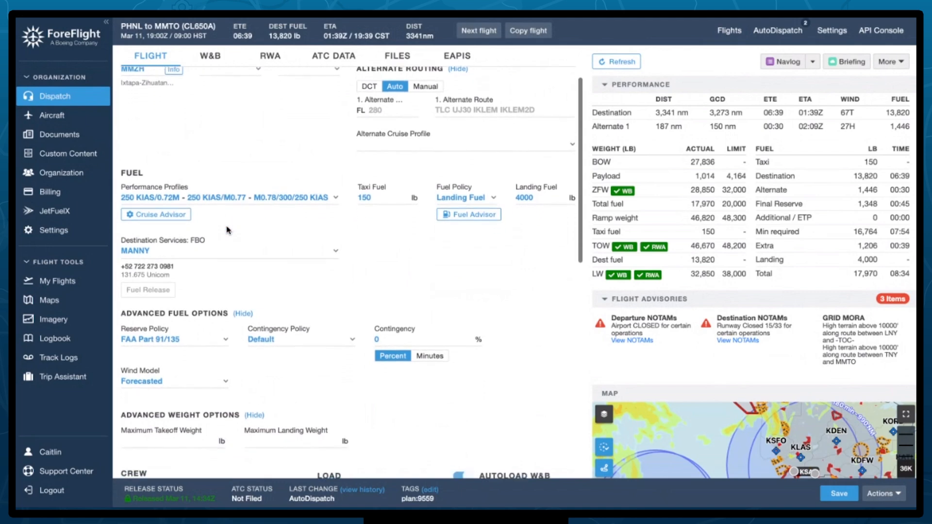
pyautogui.scroll(-3, 226, 230)
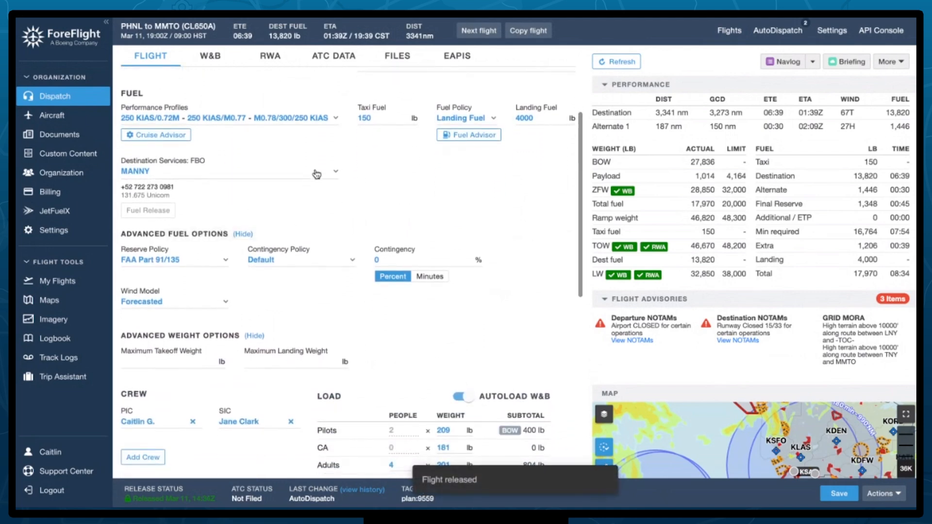
pyautogui.click(337, 119)
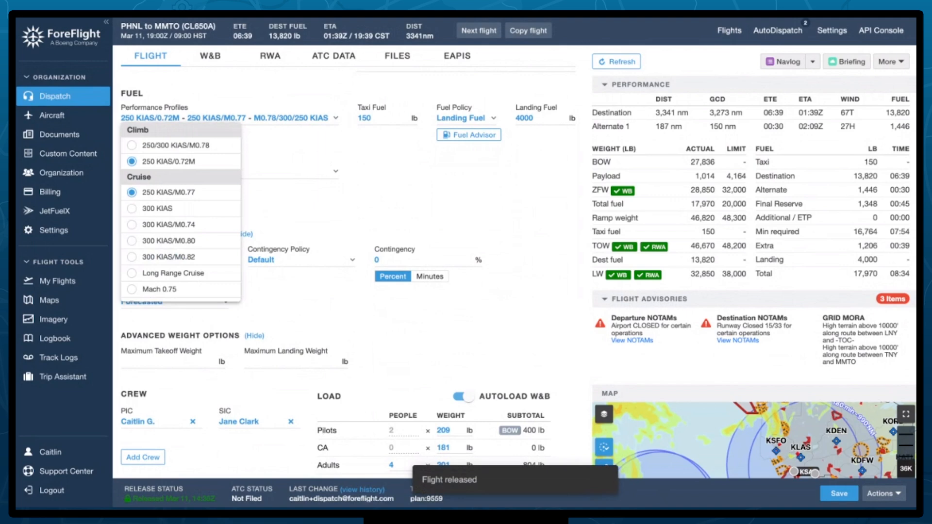
pyautogui.scroll(-3, 167, 230)
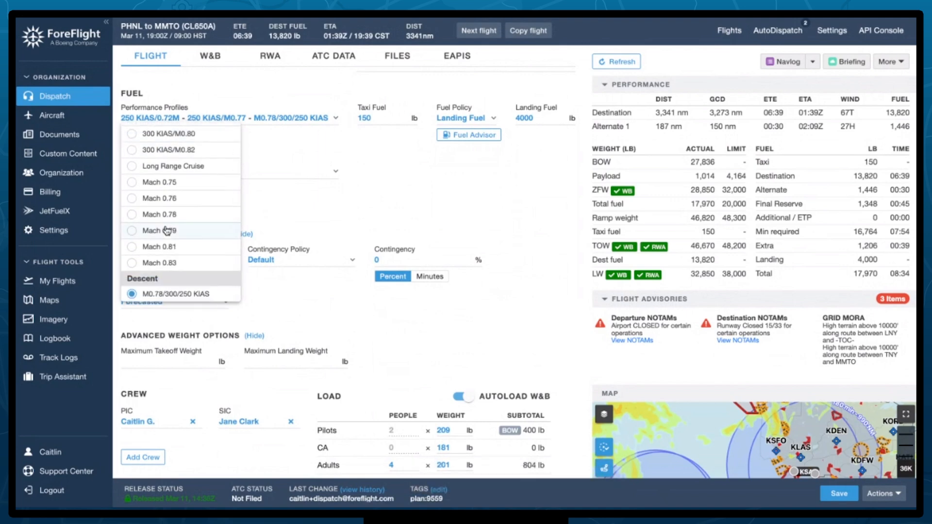
pyautogui.scroll(3, 167, 230)
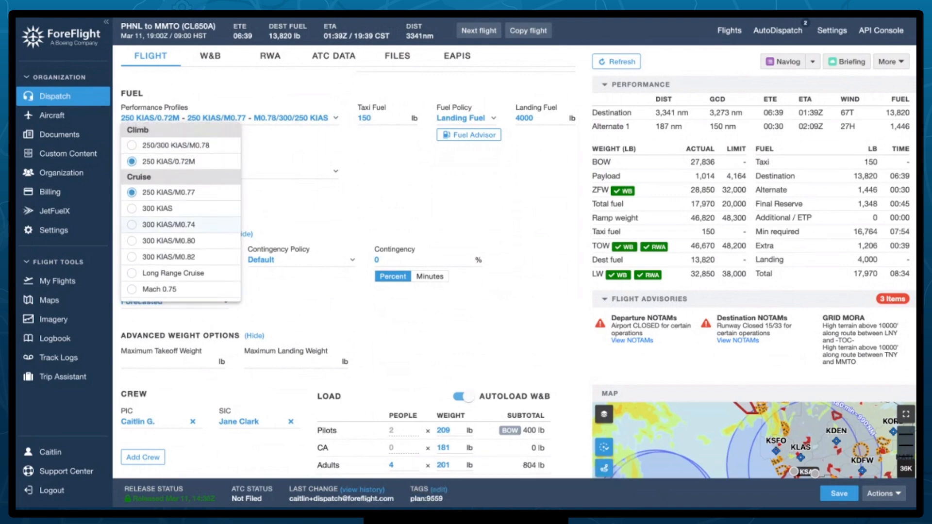
pyautogui.click(339, 144)
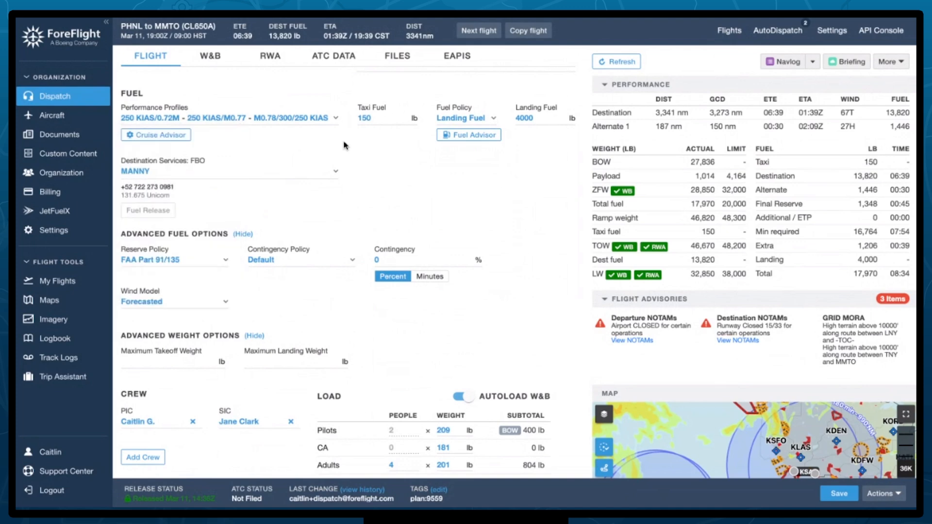
# - Compare cruise profiles in the Cruise Advisor and apply Long Range Cruise at FL390
pyautogui.click(159, 138)
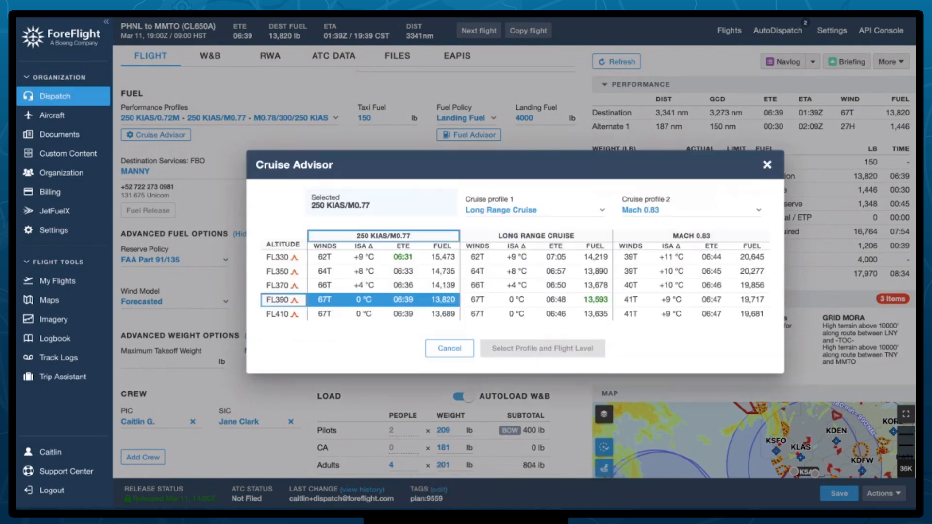
pyautogui.click(424, 259)
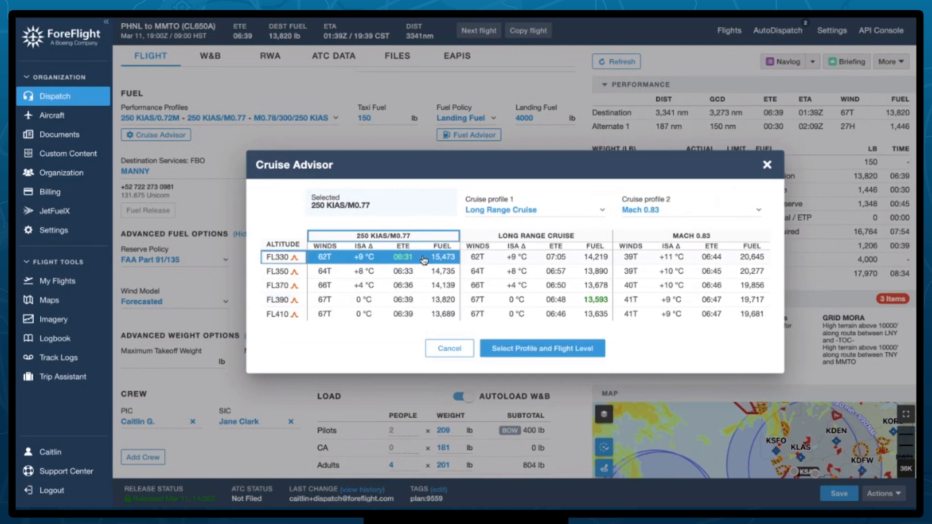
pyautogui.click(577, 302)
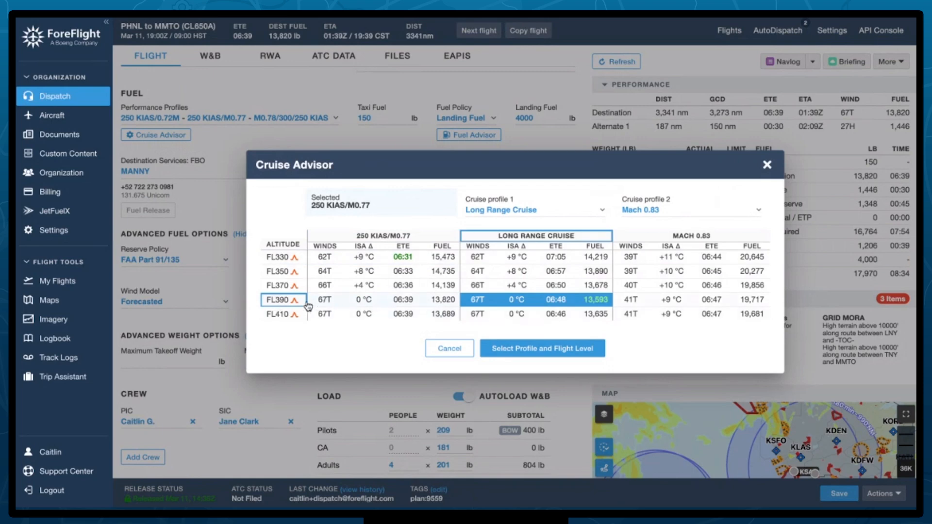
pyautogui.moveTo(293, 303)
pyautogui.click(569, 354)
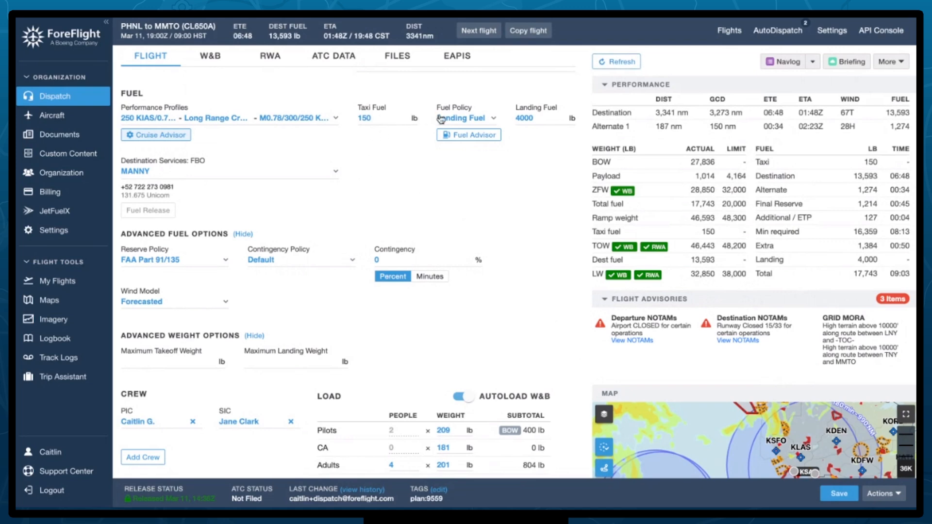
# - Set the fuel policy to Minimum Fuel and choose FAA Part 91/135 as the reserve policy
pyautogui.click(494, 119)
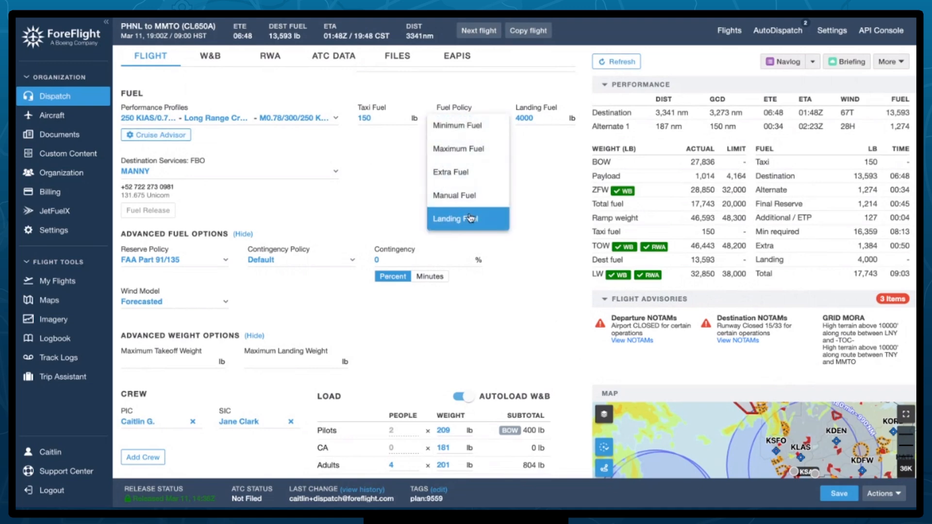
pyautogui.click(487, 127)
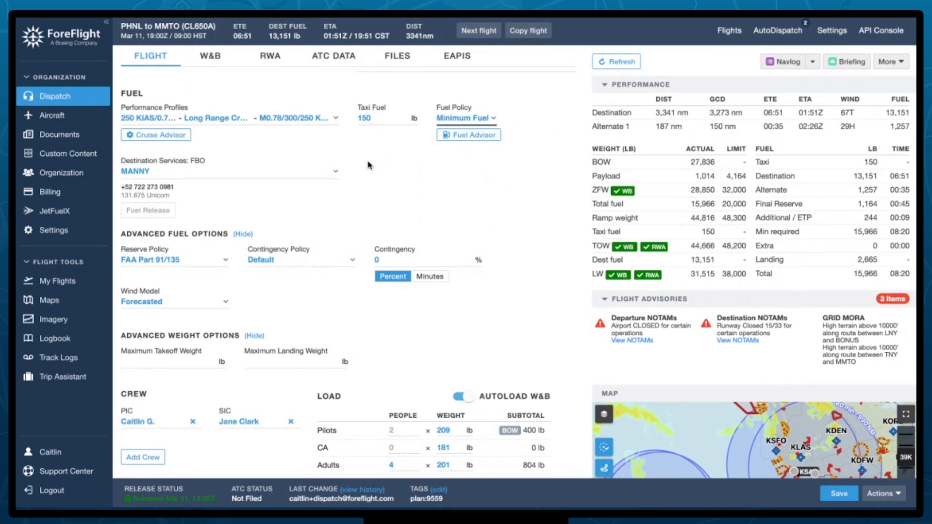
pyautogui.scroll(-2, 367, 165)
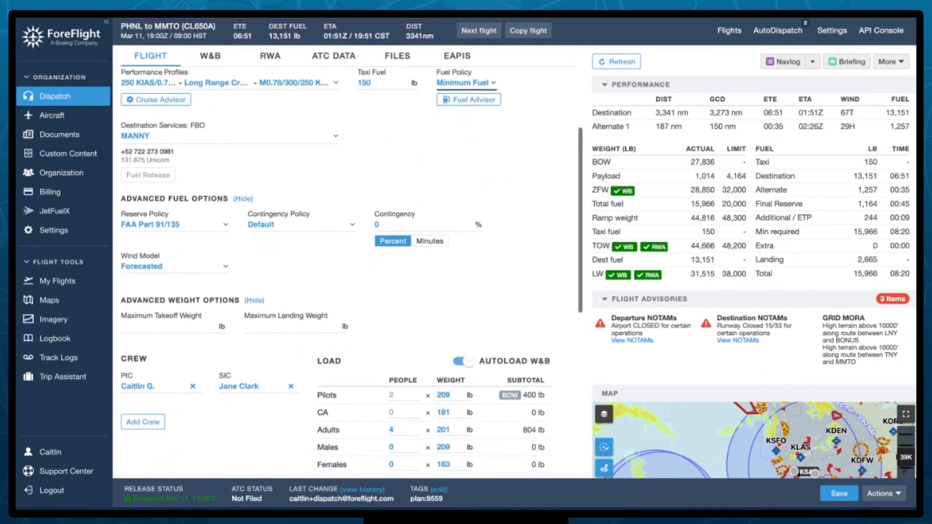
pyautogui.scroll(-2, 349, 272)
pyautogui.scroll(-3, 249, 103)
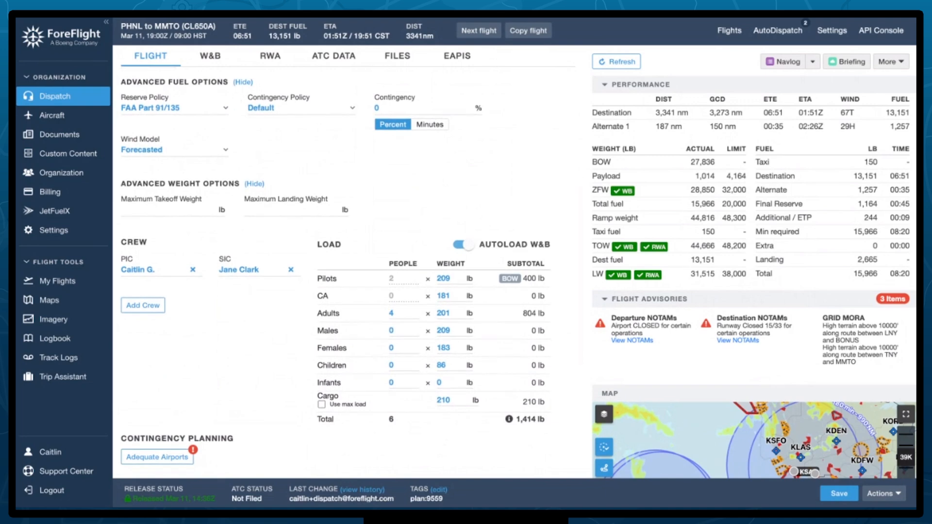
pyautogui.click(228, 111)
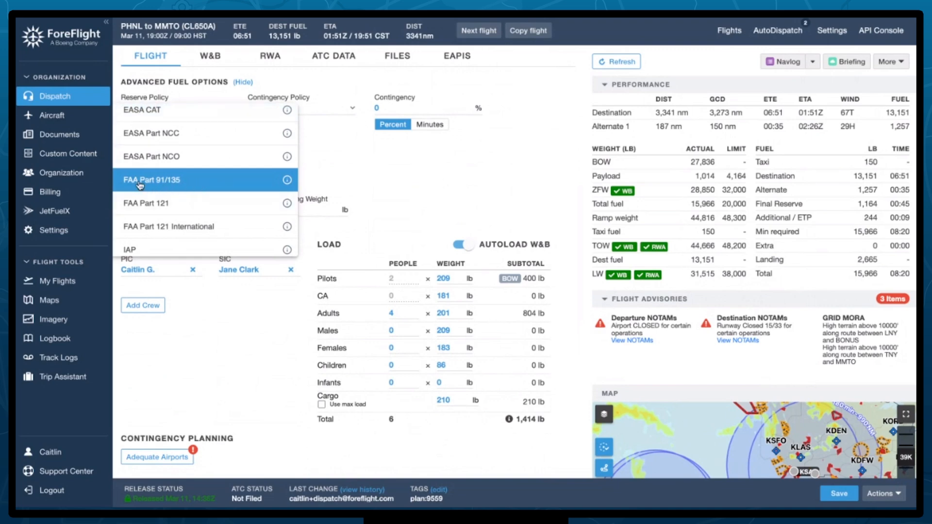
pyautogui.click(203, 181)
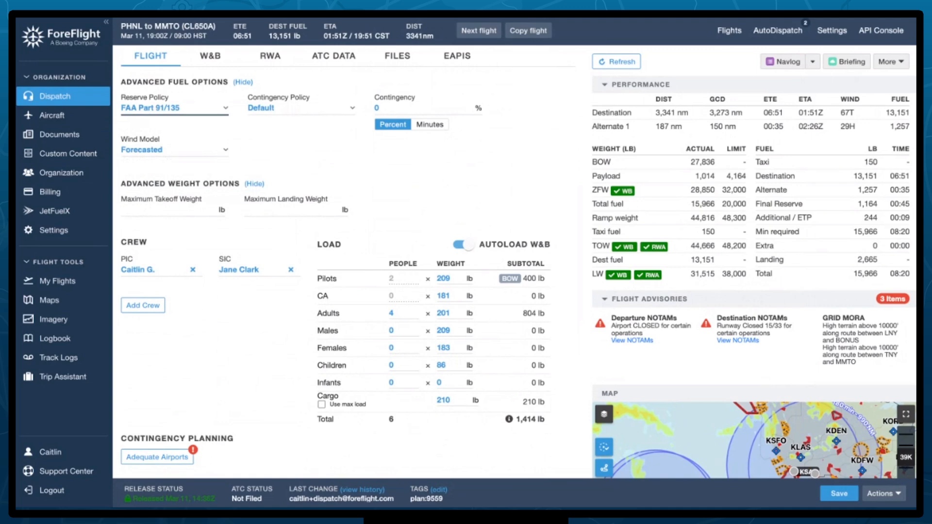
# - Set the cargo weight in the flight's load to 400 lb
pyautogui.scroll(-2, 350, 272)
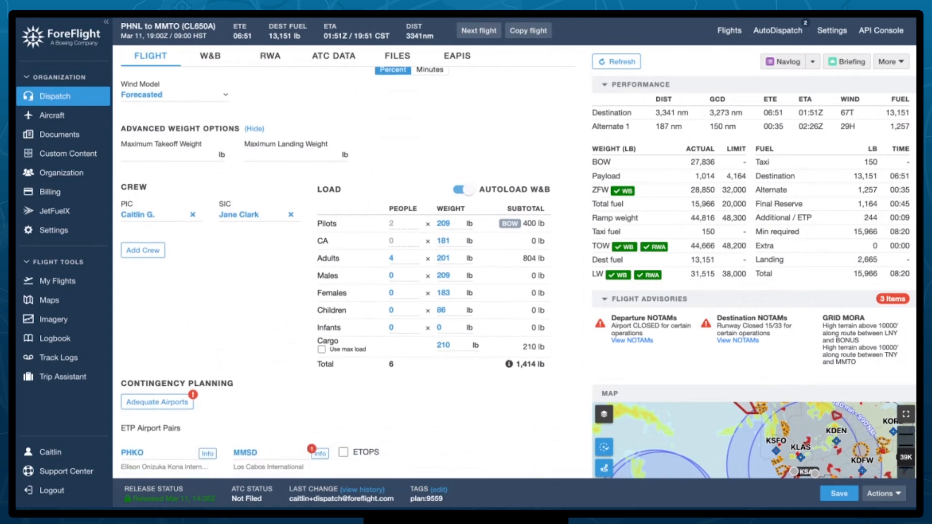
pyautogui.scroll(-4, 144, 151)
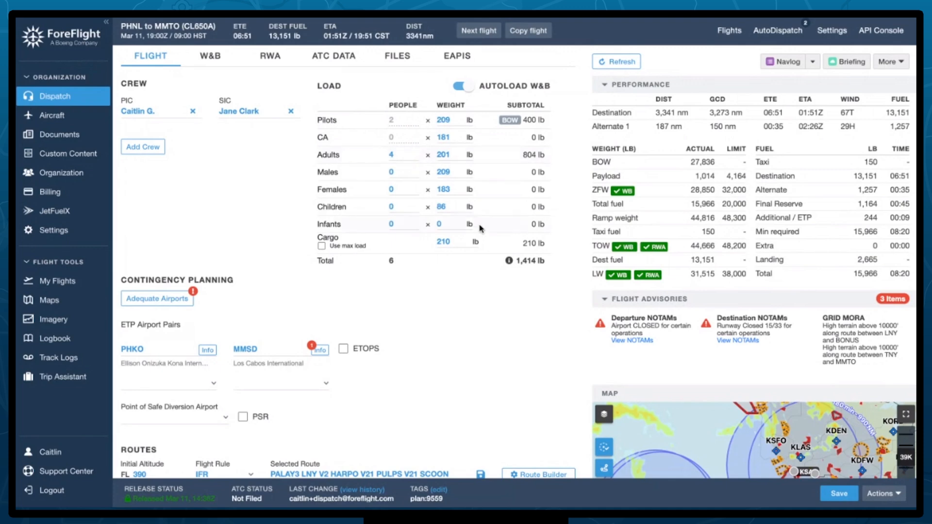
pyautogui.click(468, 241)
pyautogui.write('300')
pyautogui.click(469, 239)
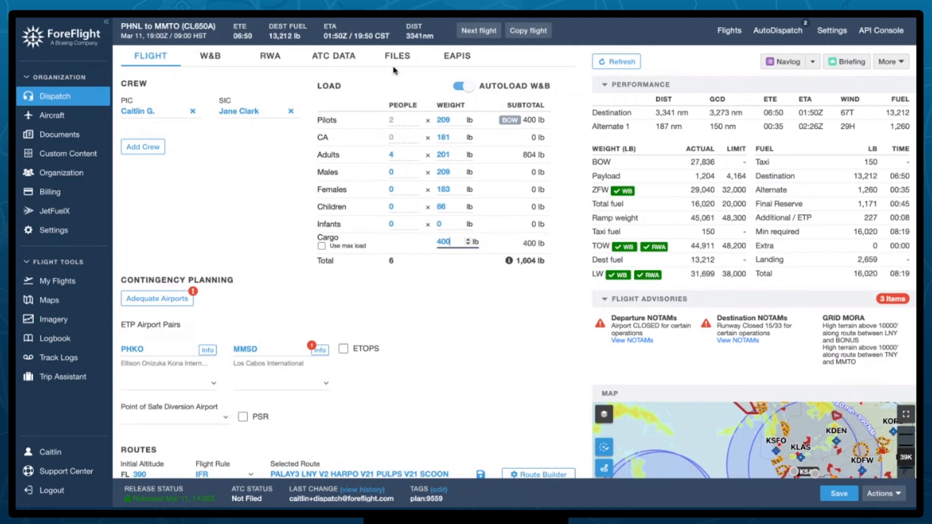
# - Reseat an adult passenger from Left Seat 1 to Left Seat 3 in the flight's weight and balance loading
pyautogui.click(211, 58)
pyautogui.click(210, 57)
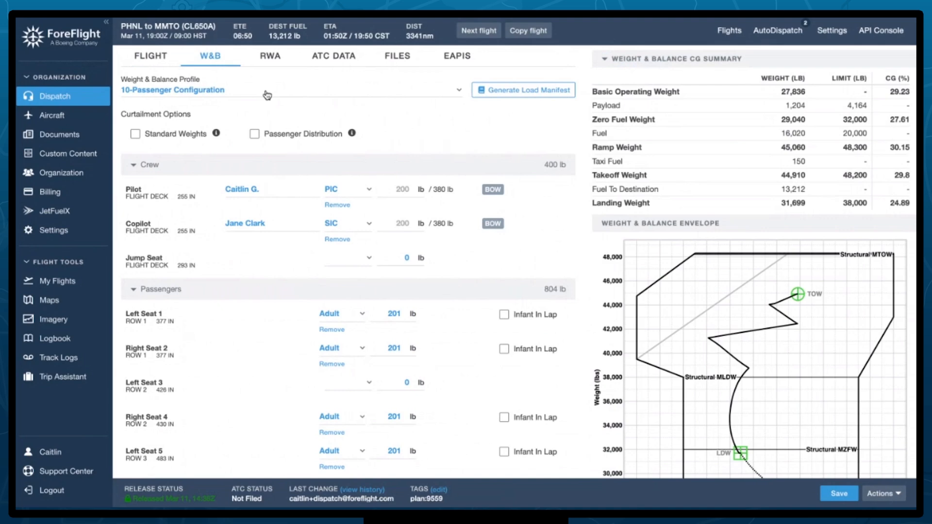
pyautogui.scroll(-3, 529, 132)
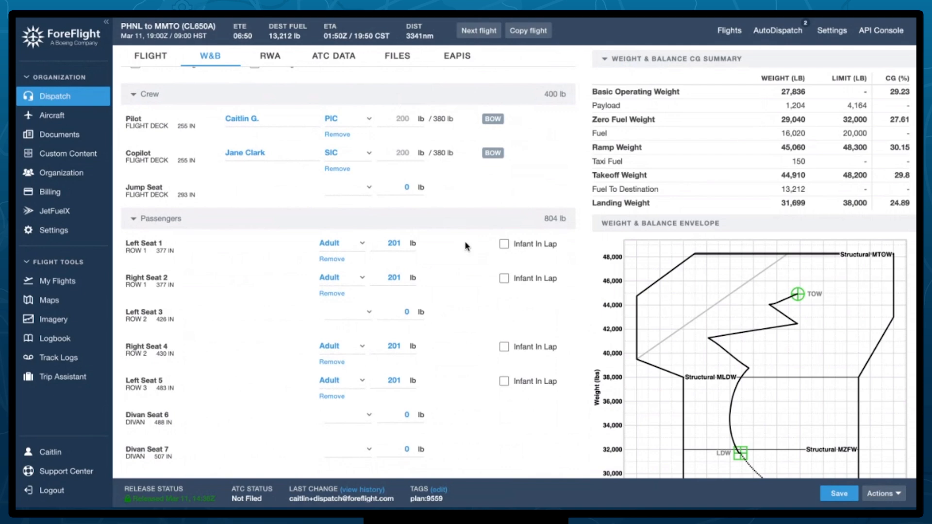
pyautogui.scroll(-5, 465, 246)
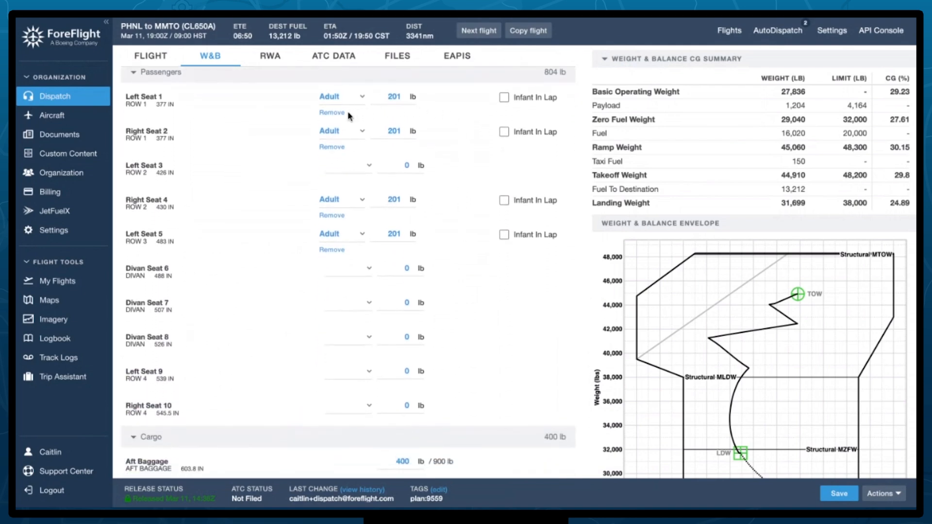
pyautogui.click(332, 113)
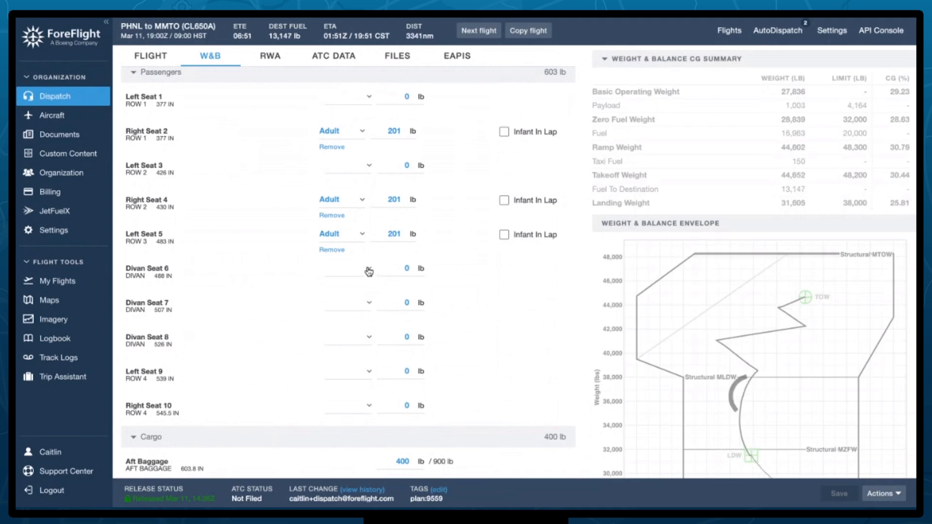
pyautogui.click(364, 167)
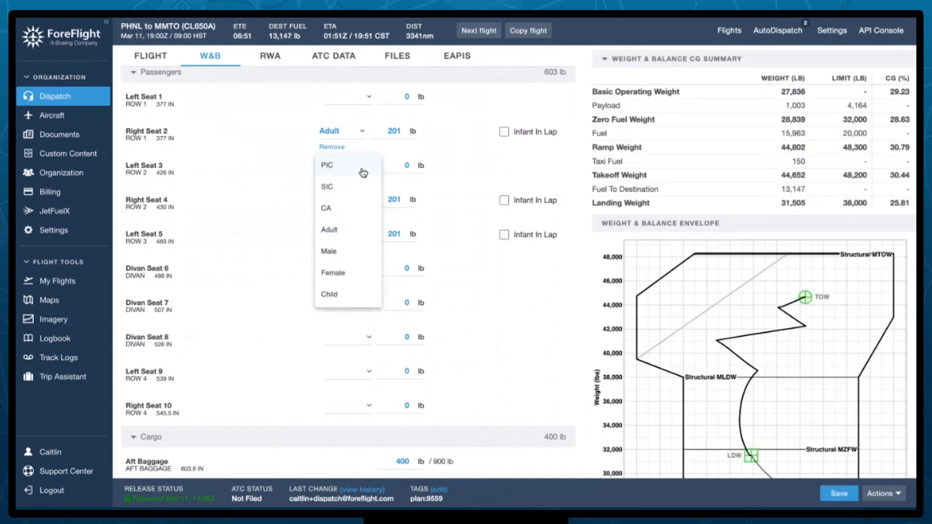
pyautogui.click(349, 233)
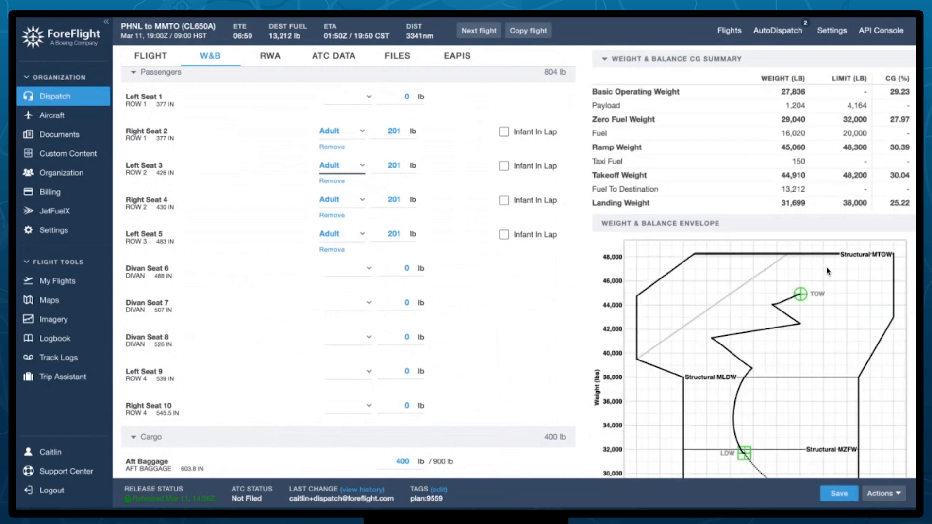
# - Try the Passenger Distribution curtailment on the weight and balance envelope, and switch it off again
pyautogui.scroll(-3, 840, 414)
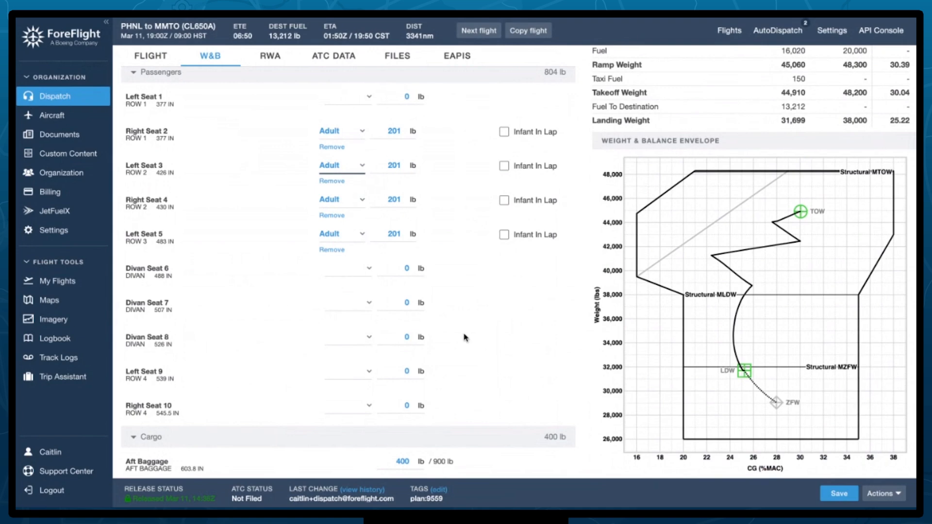
pyautogui.scroll(-4, 461, 335)
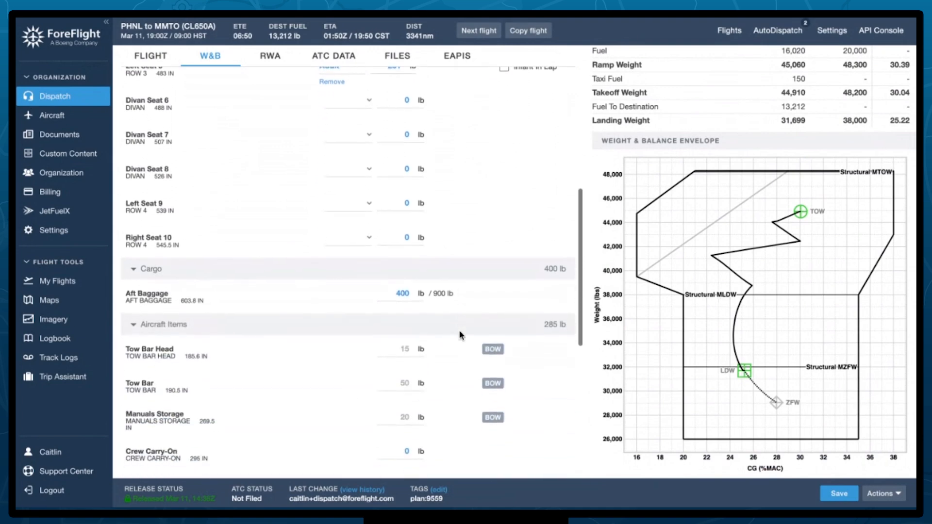
pyautogui.scroll(8, 462, 340)
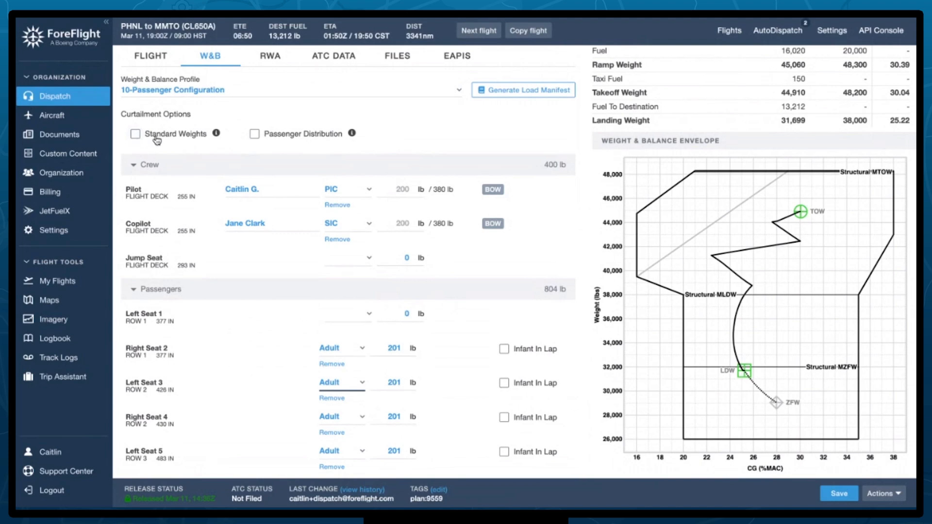
pyautogui.moveTo(217, 135)
pyautogui.moveTo(351, 133)
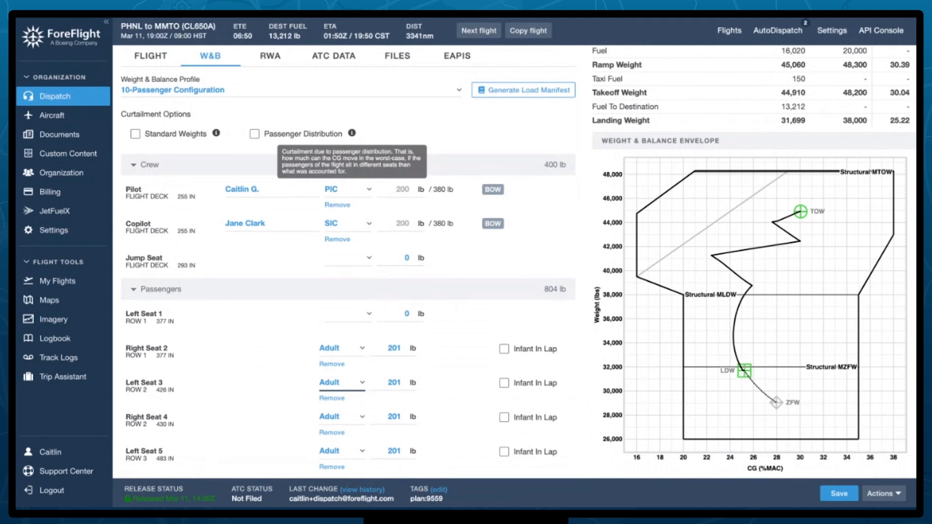
pyautogui.click(254, 134)
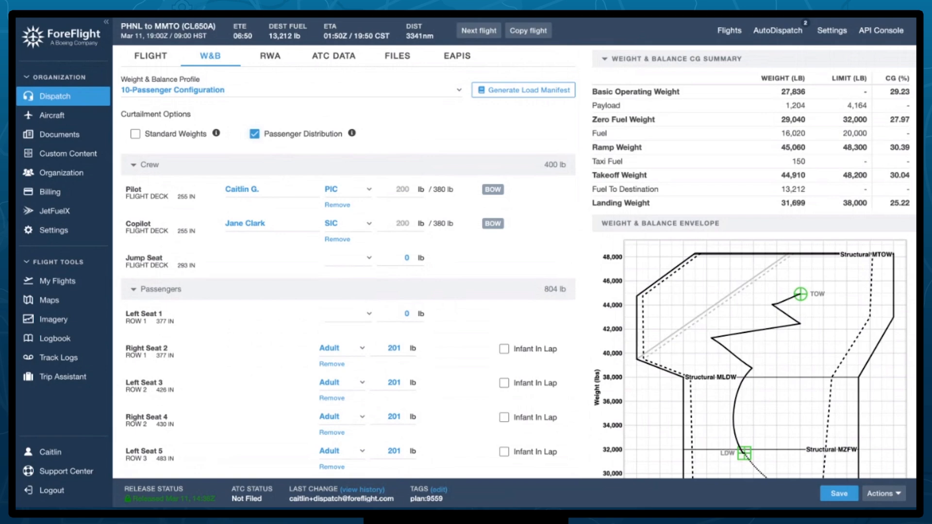
pyautogui.click(255, 134)
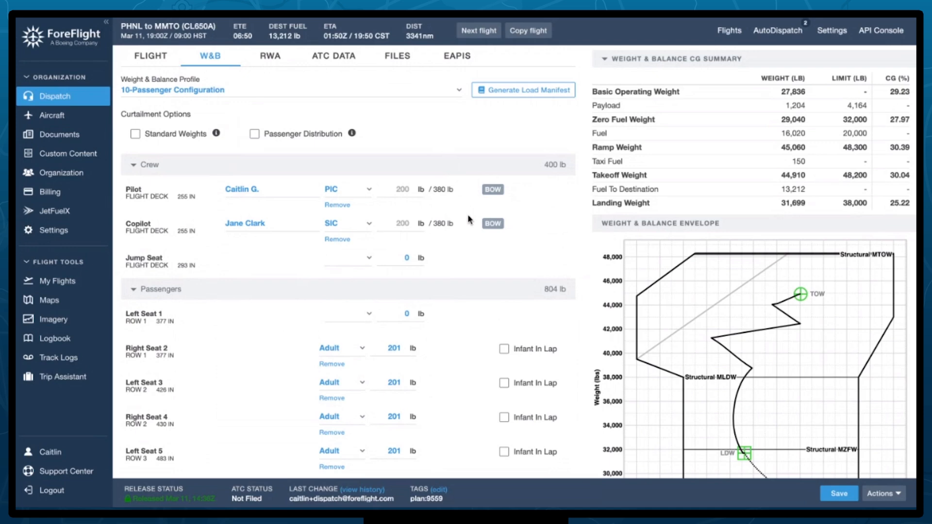
# - Examine the cargo and aircraft item weights in the weight and balance loading
pyautogui.scroll(-10, 479, 225)
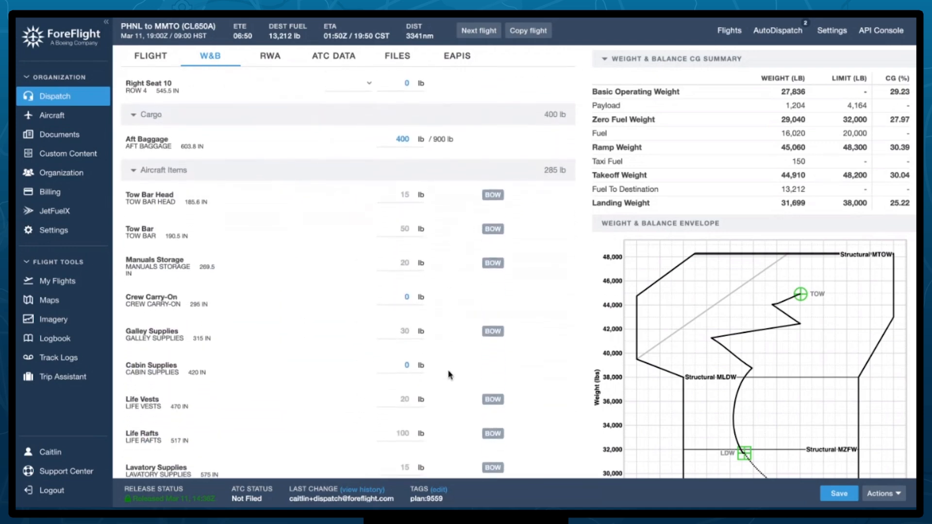
pyautogui.scroll(-2, 445, 424)
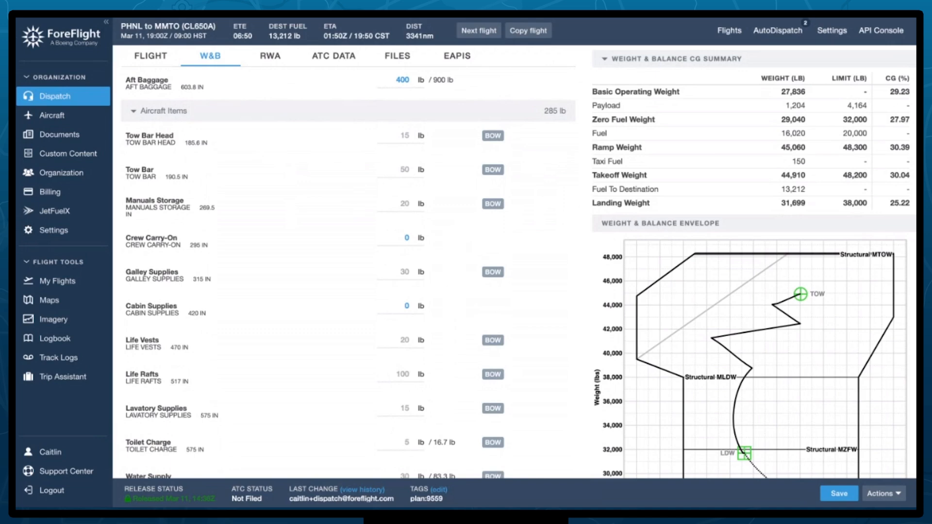
pyautogui.scroll(15, 451, 340)
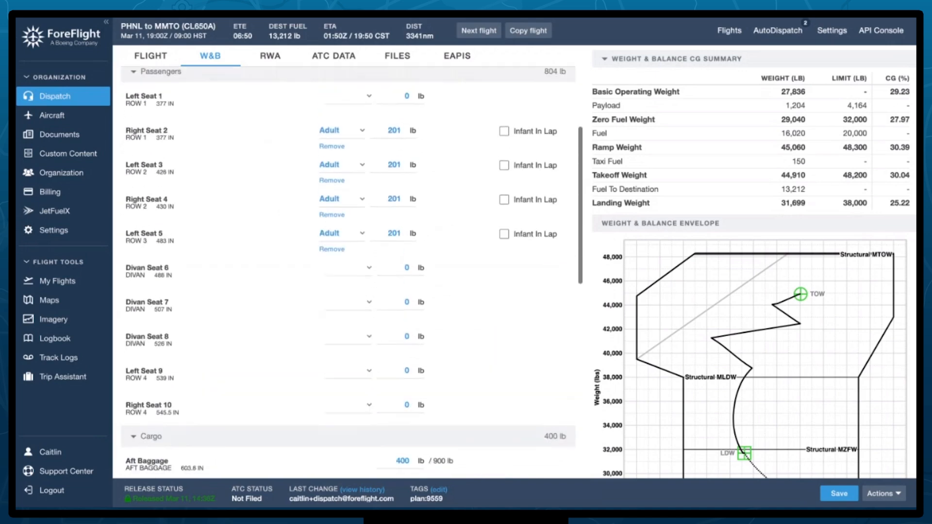
# - Save the flight's selected route under the name PHNL TO MMTO
pyautogui.click(152, 58)
pyautogui.scroll(-8, 216, 199)
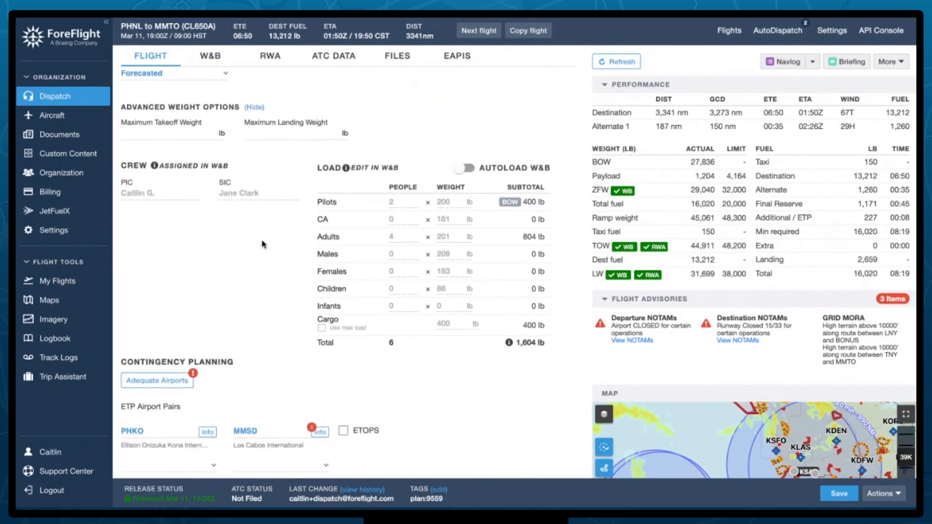
pyautogui.scroll(-5, 262, 240)
pyautogui.scroll(-1, 262, 241)
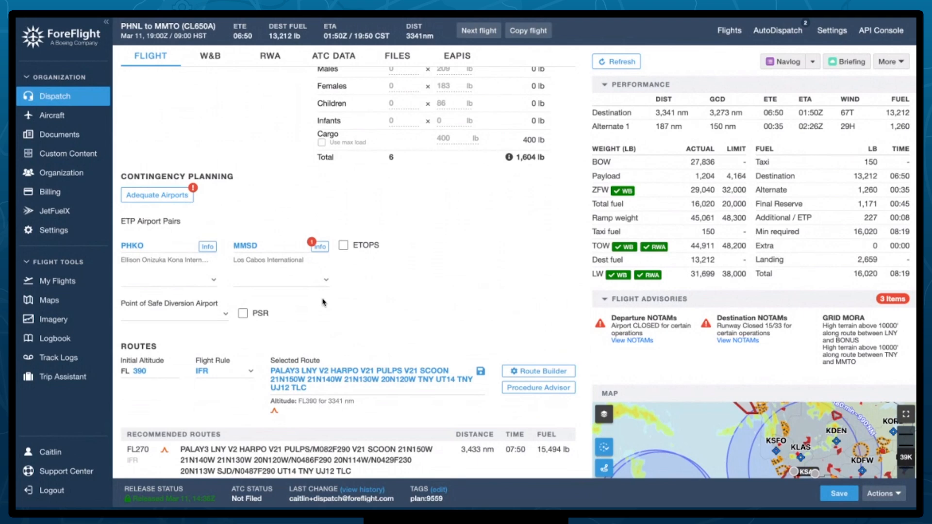
pyautogui.scroll(-1, 323, 302)
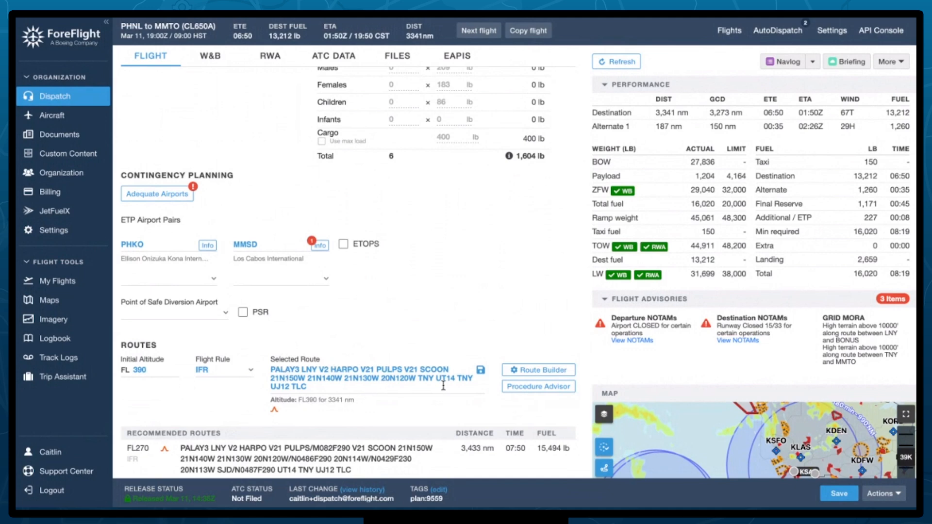
pyautogui.click(480, 372)
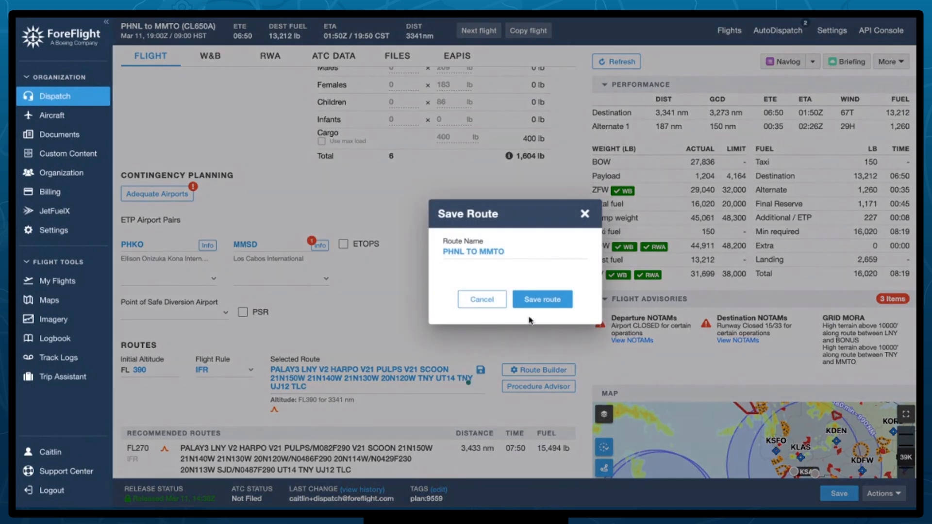
pyautogui.click(543, 299)
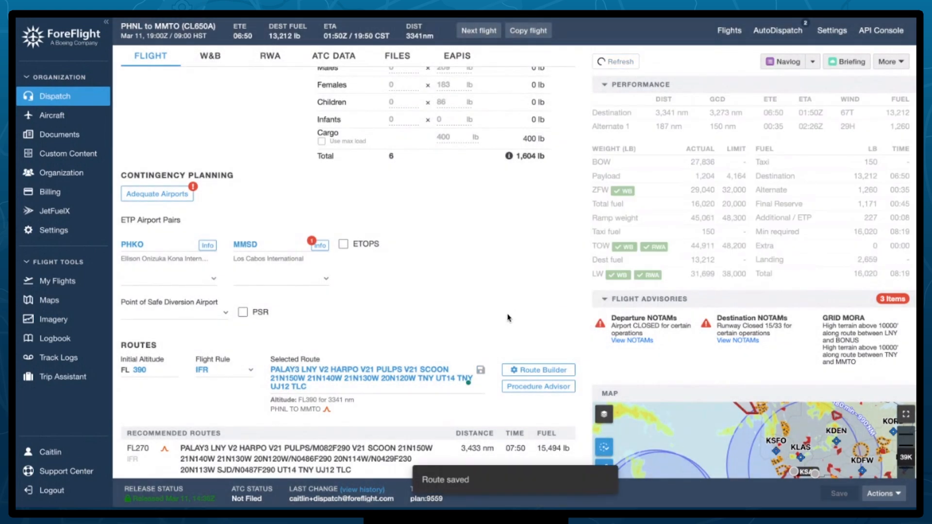
pyautogui.scroll(-1, 507, 318)
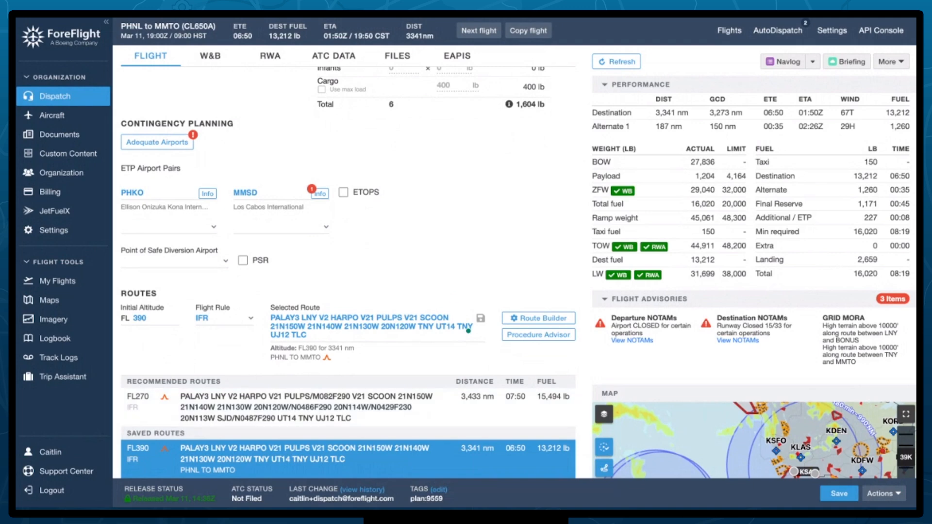
# - Enable automatic runway and EOP selection for best MTOW in the departure airport's takeoff runway analysis
pyautogui.click(272, 57)
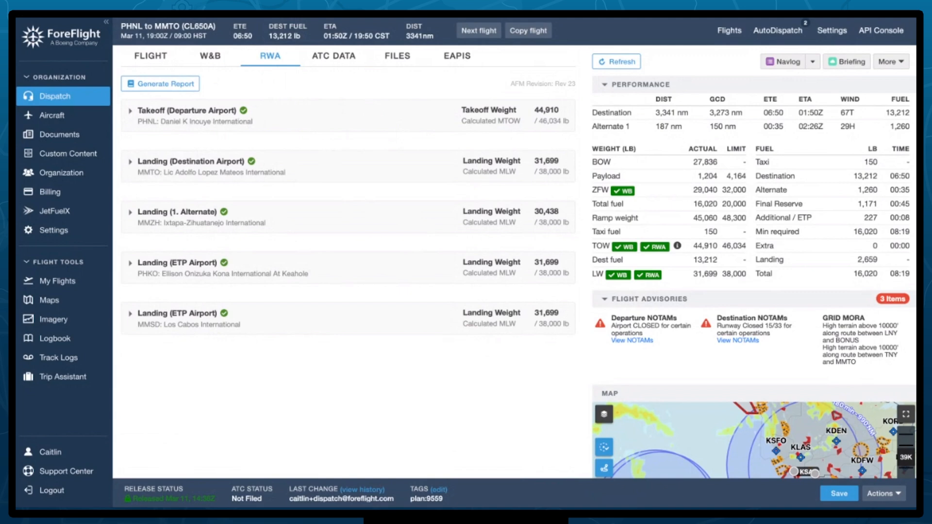
pyautogui.click(130, 111)
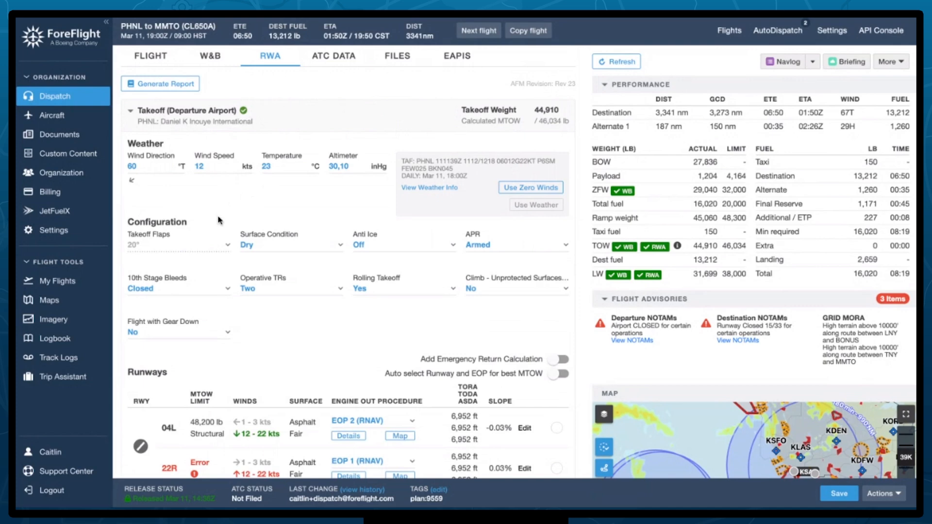
pyautogui.scroll(-2, 220, 220)
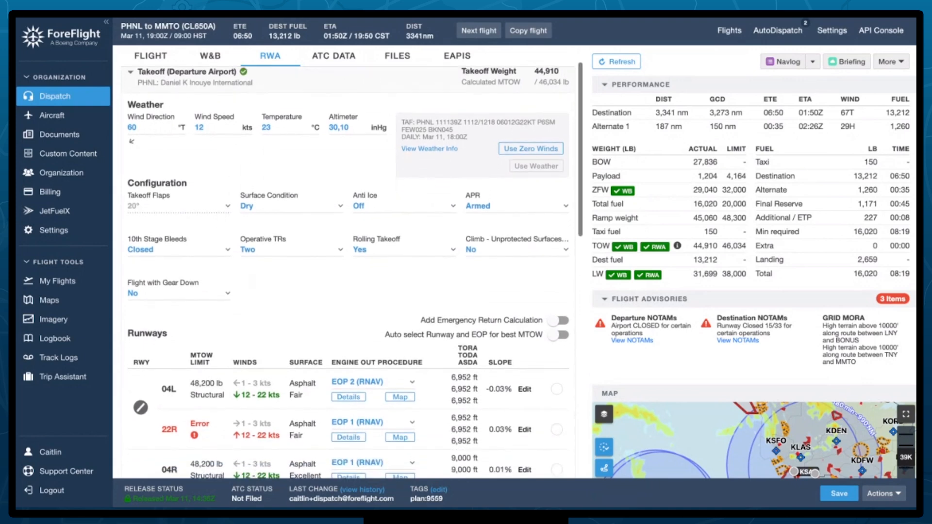
pyautogui.scroll(-3, 277, 220)
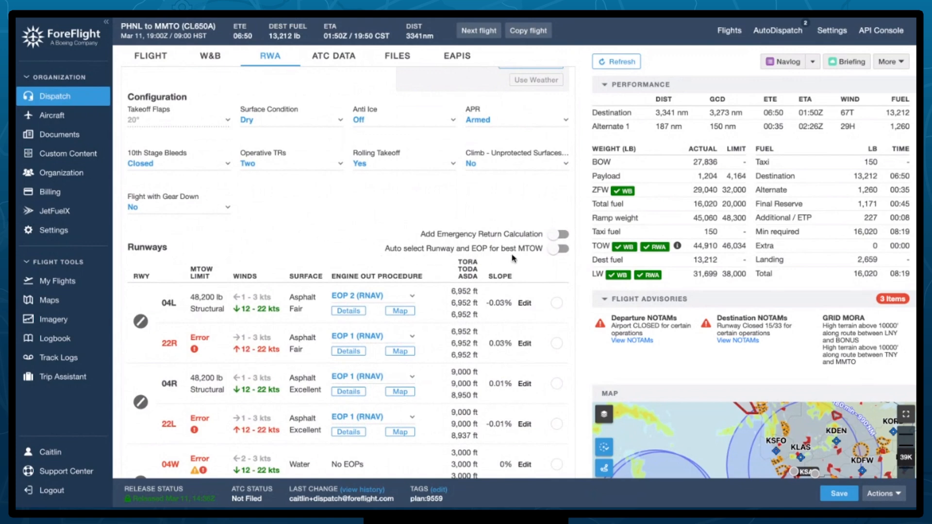
pyautogui.click(554, 250)
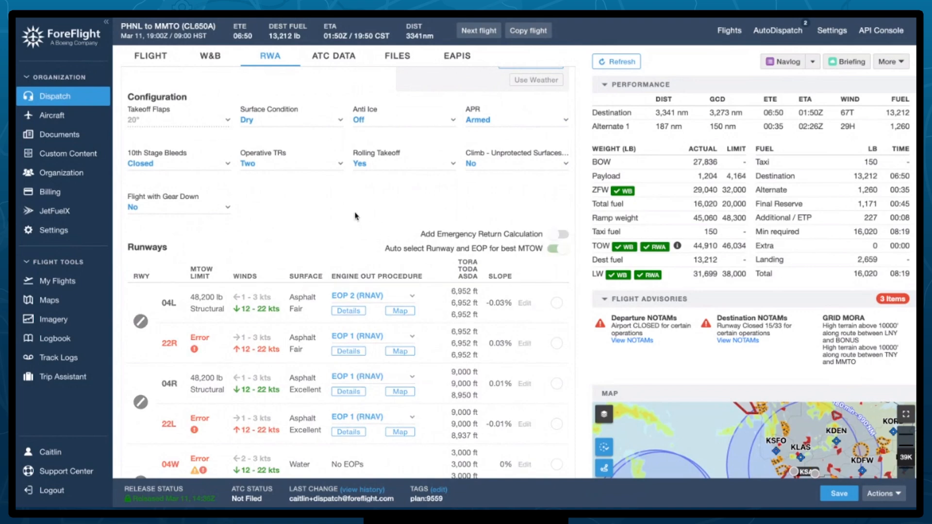
pyautogui.scroll(-3, 356, 217)
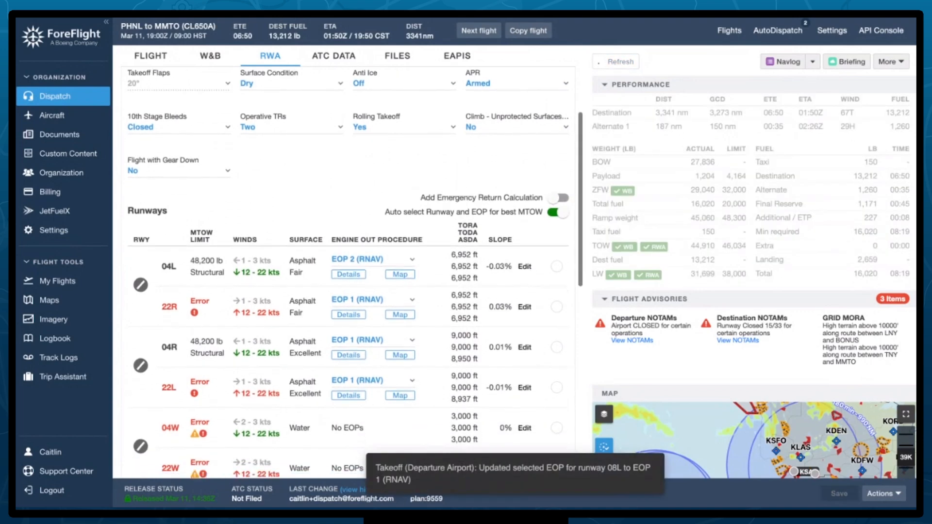
# - Inspect the warnings and errors listed for departure runways 04W and 22L
pyautogui.scroll(-1, 356, 209)
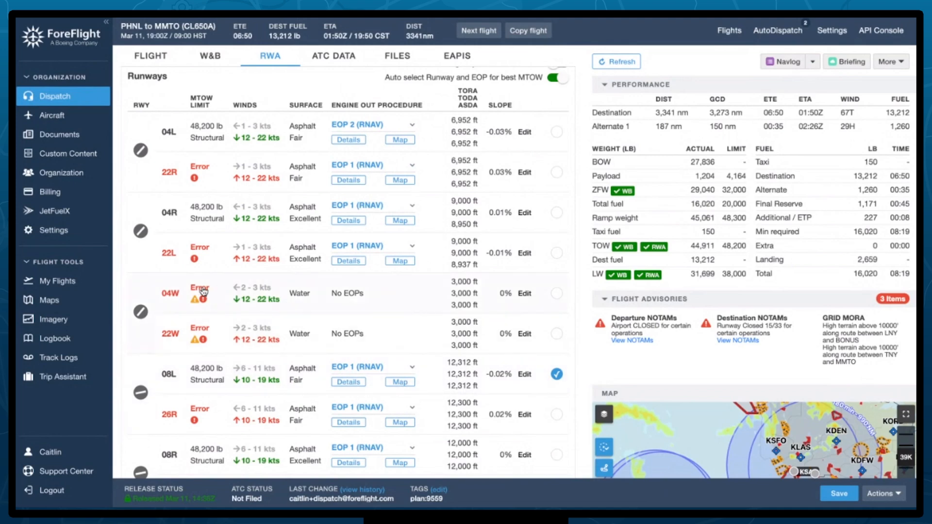
pyautogui.moveTo(207, 302)
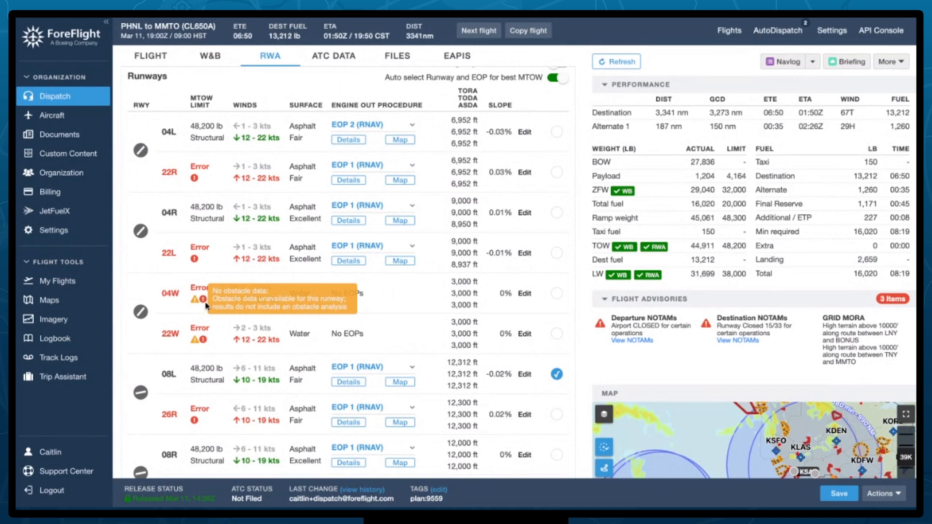
pyautogui.moveTo(197, 263)
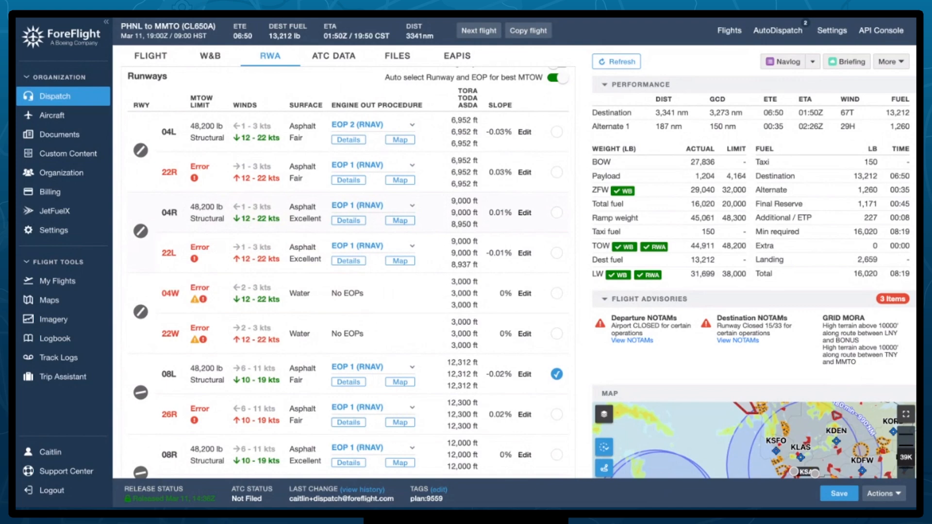
# - Set the engine out procedure for departure runway 04R to EOP 3
pyautogui.click(411, 207)
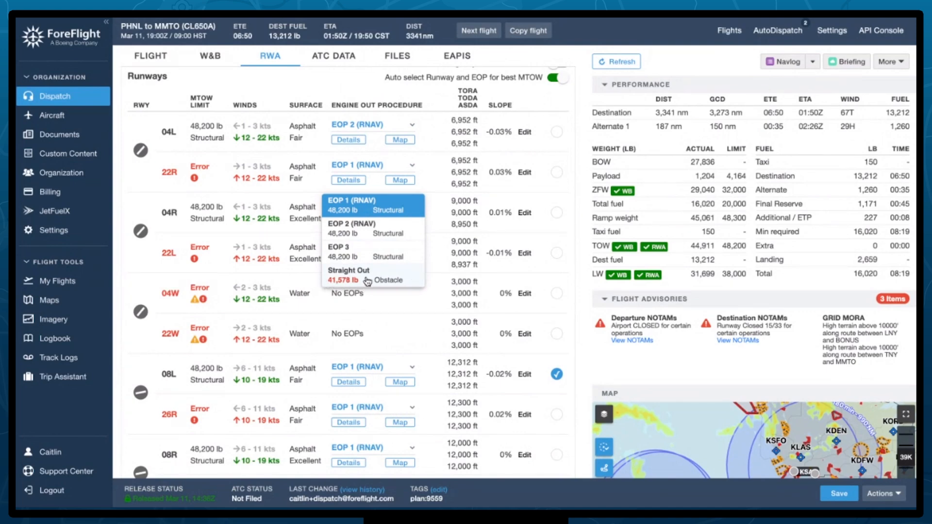
pyautogui.click(406, 252)
pyautogui.click(407, 252)
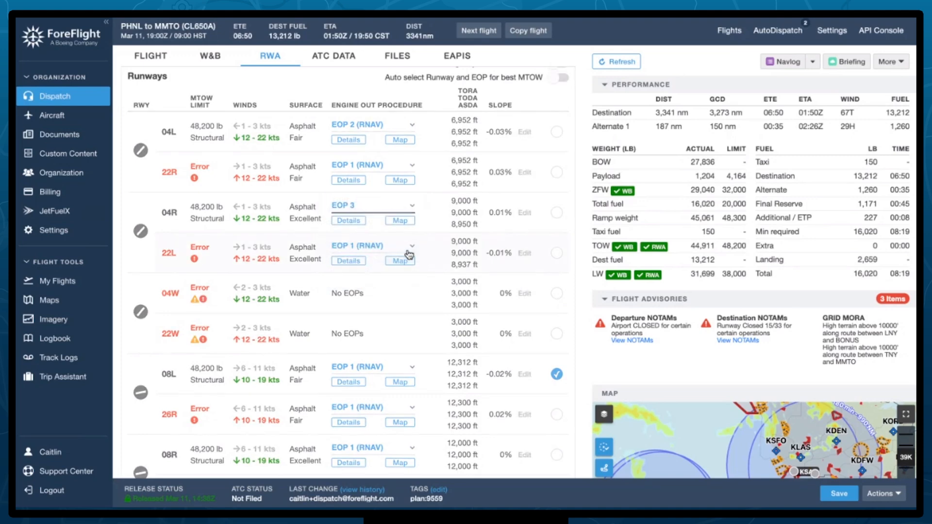
# - Review the written instructions and the map of runway 04R's EOP 3 procedure
pyautogui.click(347, 222)
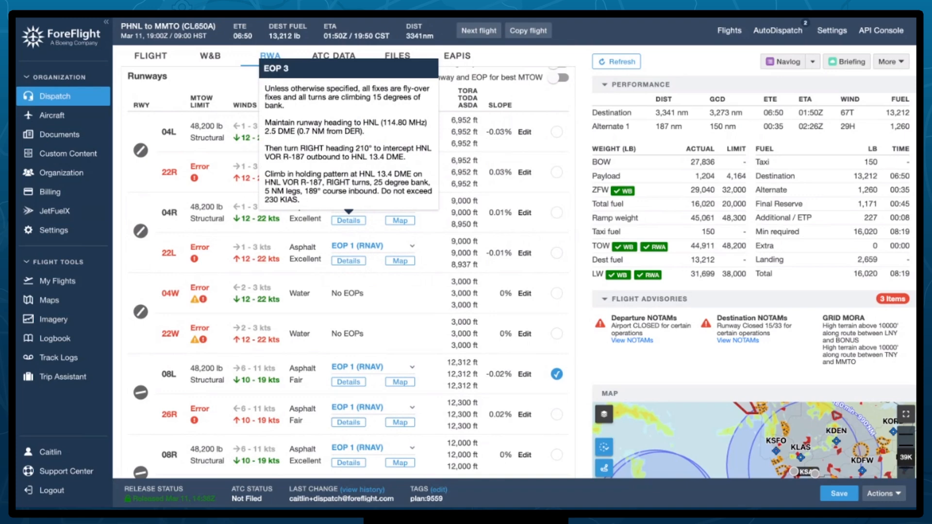
pyautogui.click(396, 221)
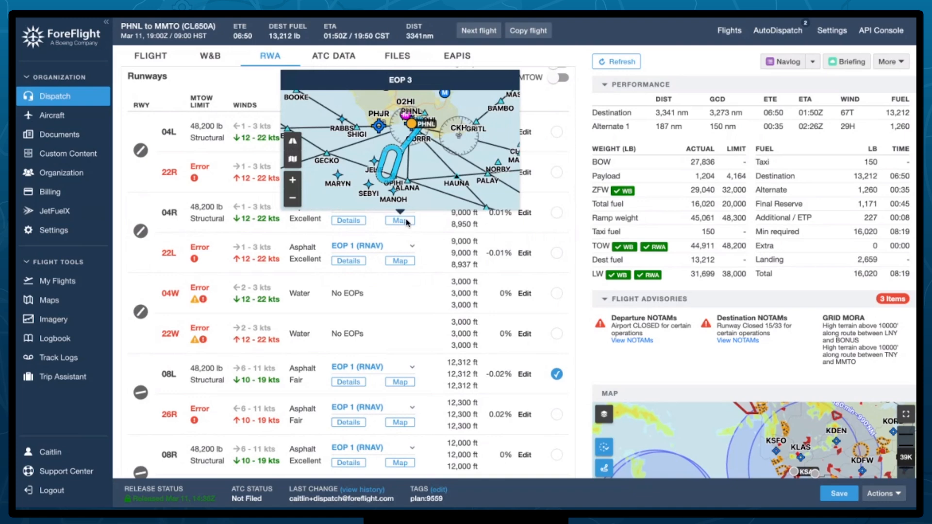
pyautogui.click(436, 221)
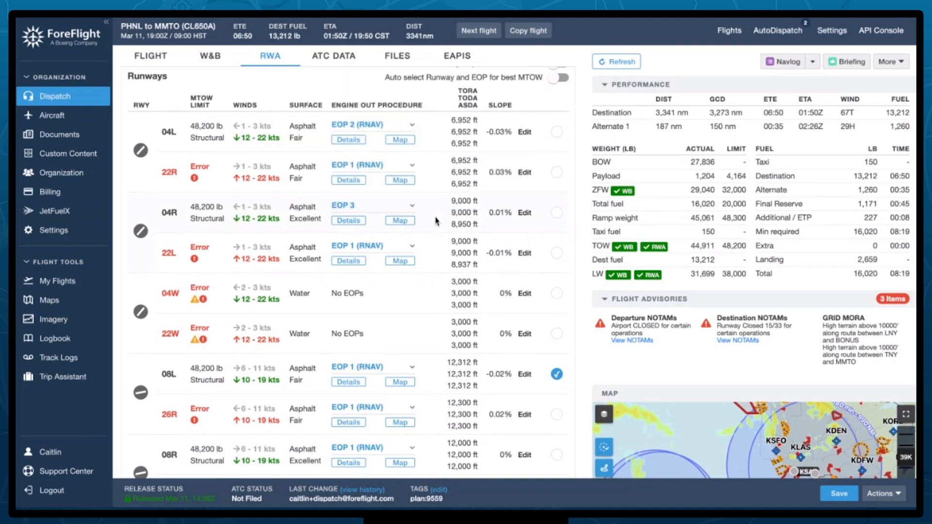
# - Set departure runway 04R's engine out procedure to EOP 1 (RNAV) and review its written instructions and map
pyautogui.click(411, 205)
pyautogui.click(403, 164)
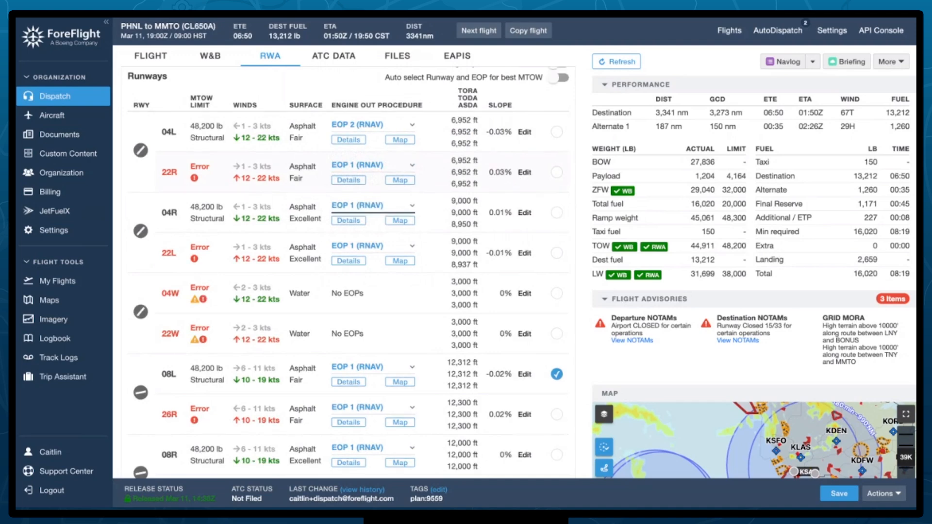
pyautogui.click(349, 221)
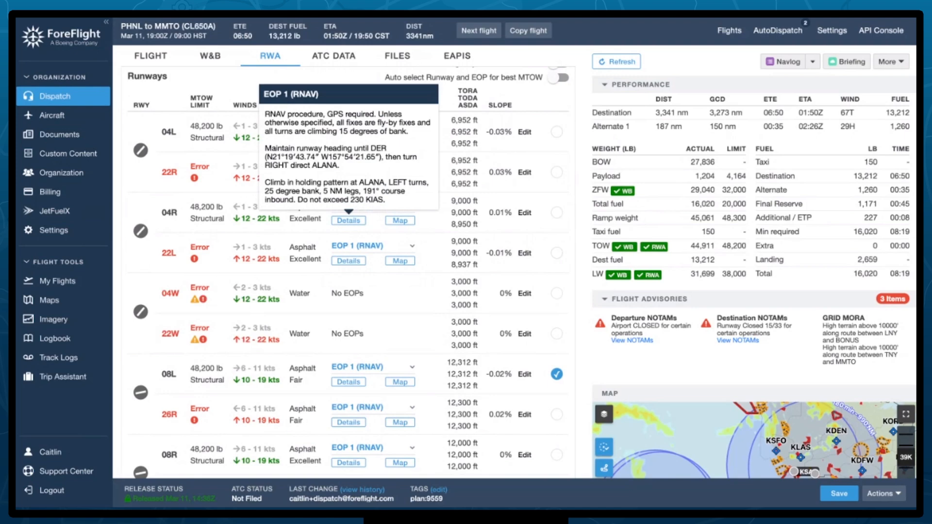
pyautogui.click(399, 221)
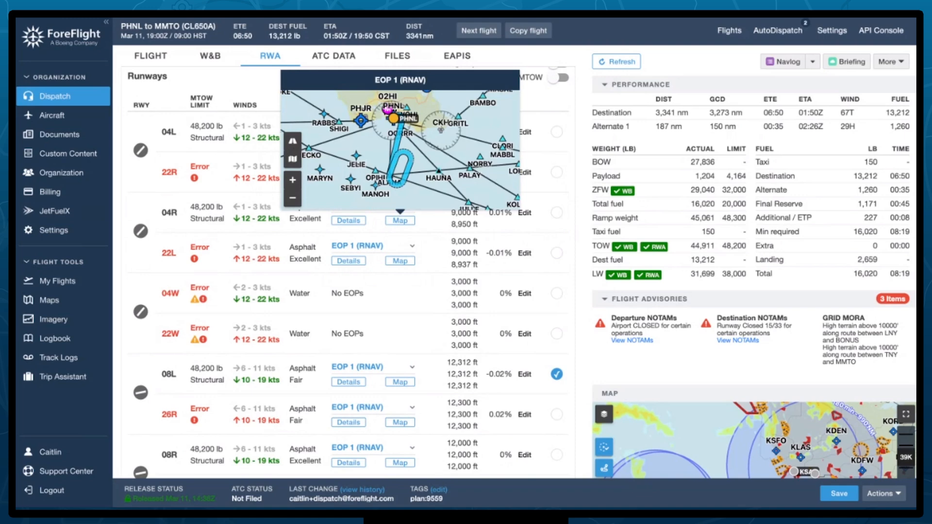
# - Select 04R as the departure runway and collapse the takeoff analysis for PHNL
pyautogui.click(556, 213)
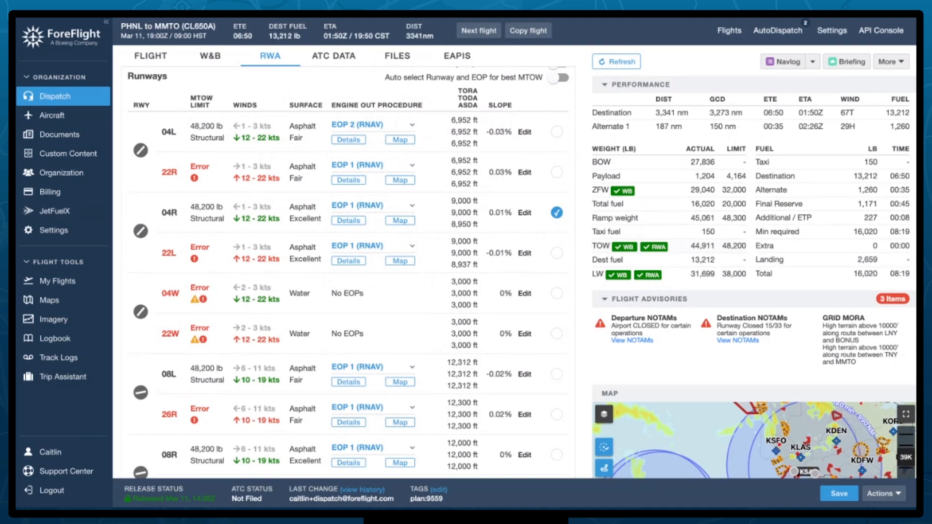
pyautogui.scroll(6, 316, 255)
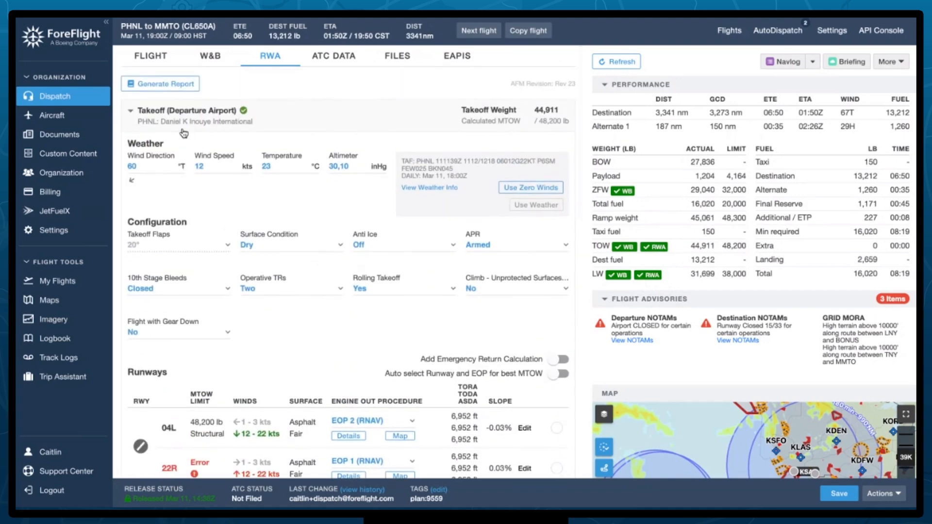
pyautogui.click(130, 111)
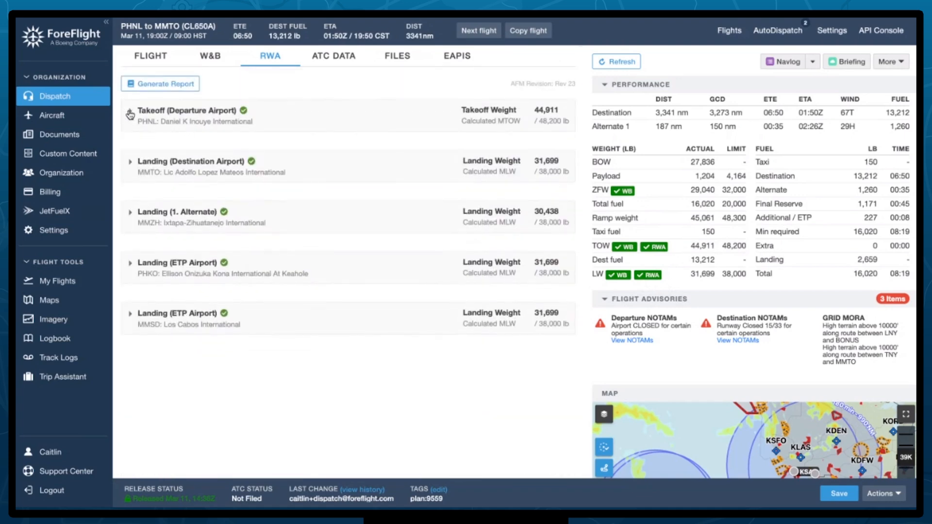
# - Examine the weather, configuration and runways in the landing analysis for destination airport MMTO
pyautogui.click(131, 165)
pyautogui.scroll(-2, 343, 162)
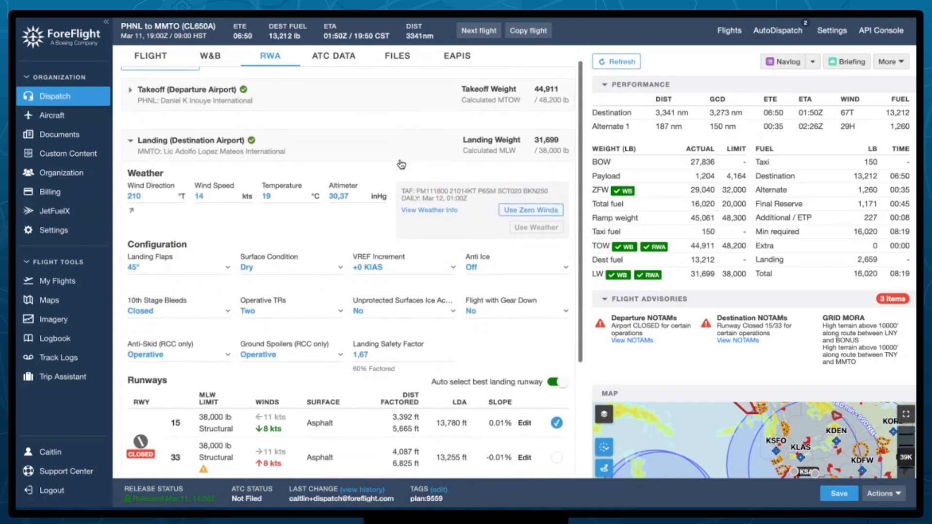
pyautogui.scroll(-1, 401, 165)
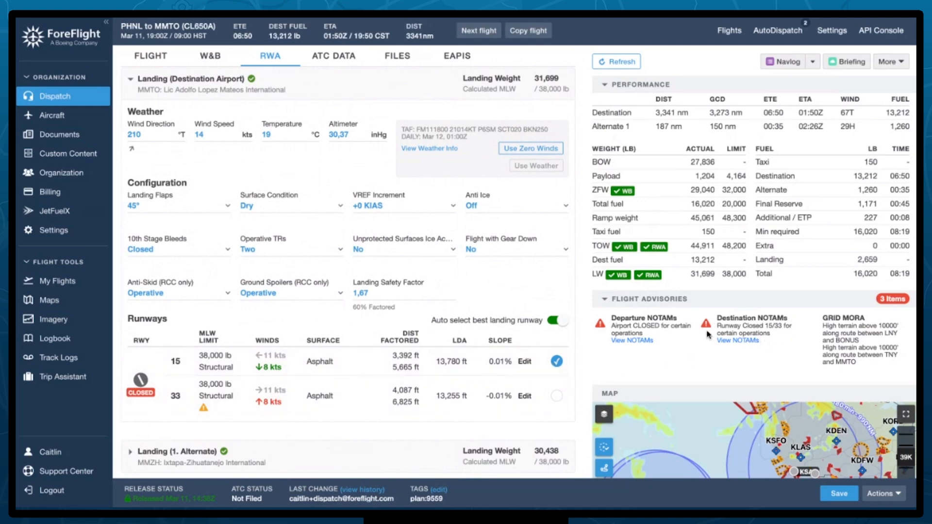
# - Read the destination NOTAMs for MMTO and collapse the airport's landing analysis
pyautogui.click(744, 341)
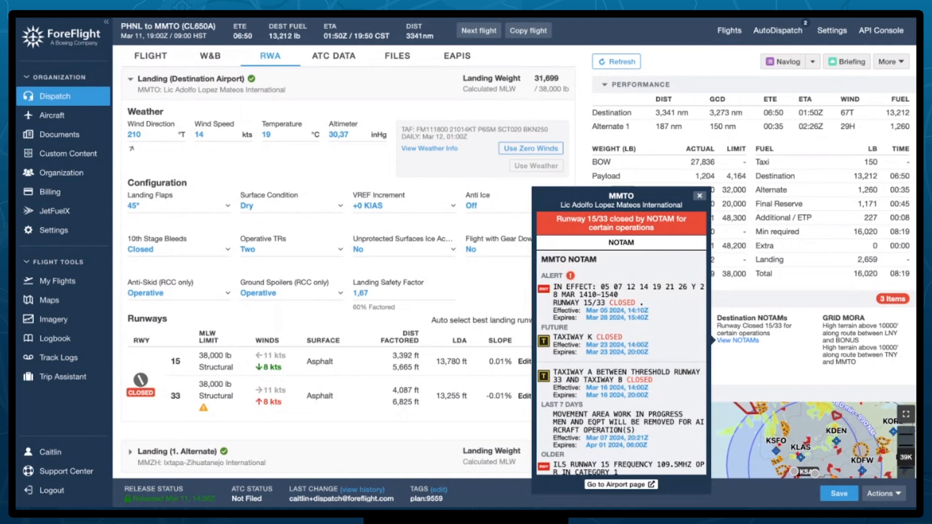
pyautogui.click(700, 197)
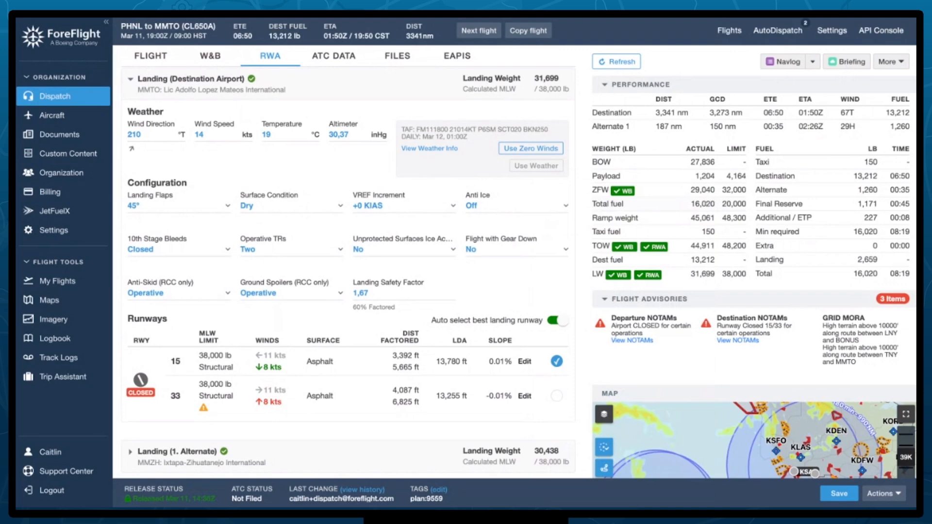
pyautogui.scroll(1, 237, 365)
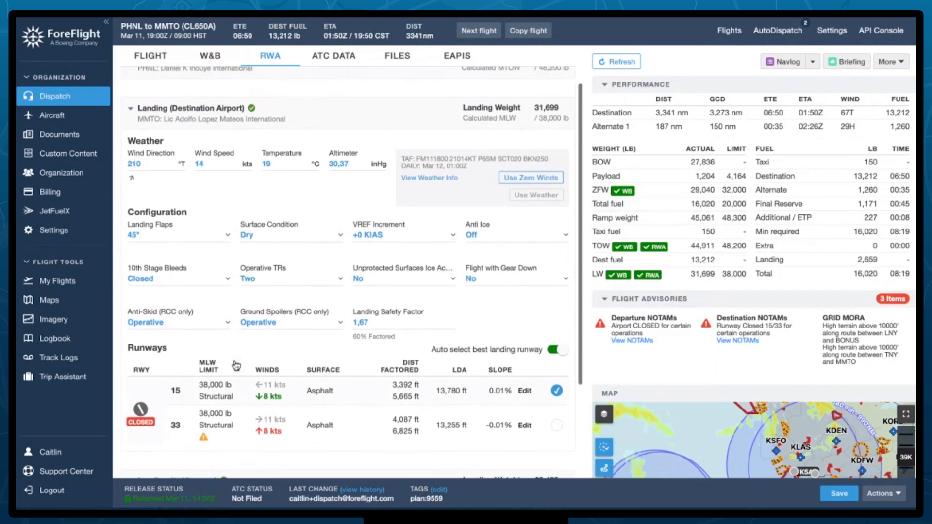
pyautogui.click(131, 113)
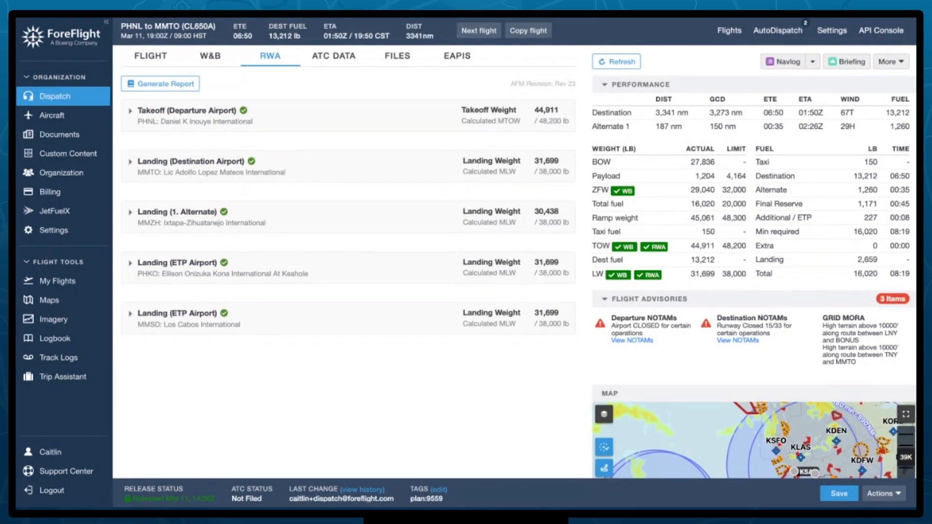
# - Add a flight watcher from the existing contacts to the ATC data and review the AFTN addressing and planned FPL
pyautogui.click(331, 58)
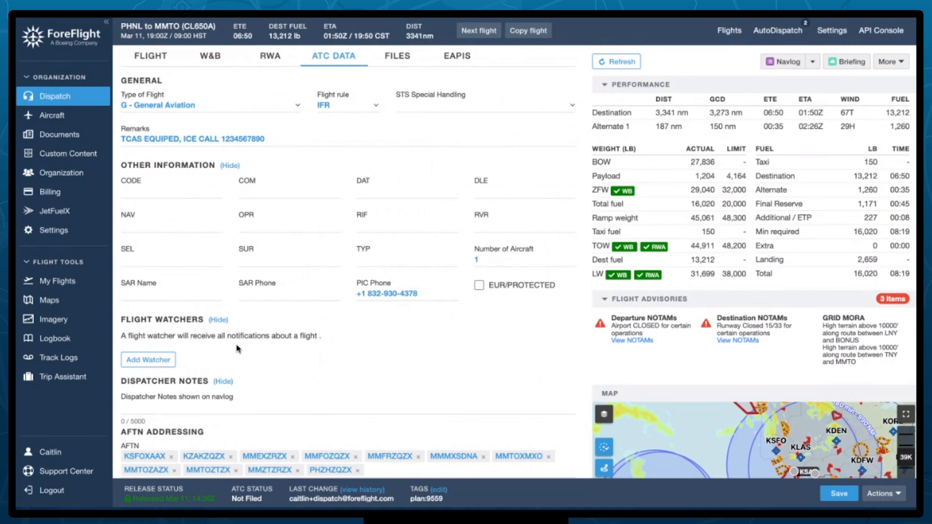
pyautogui.scroll(-1, 237, 348)
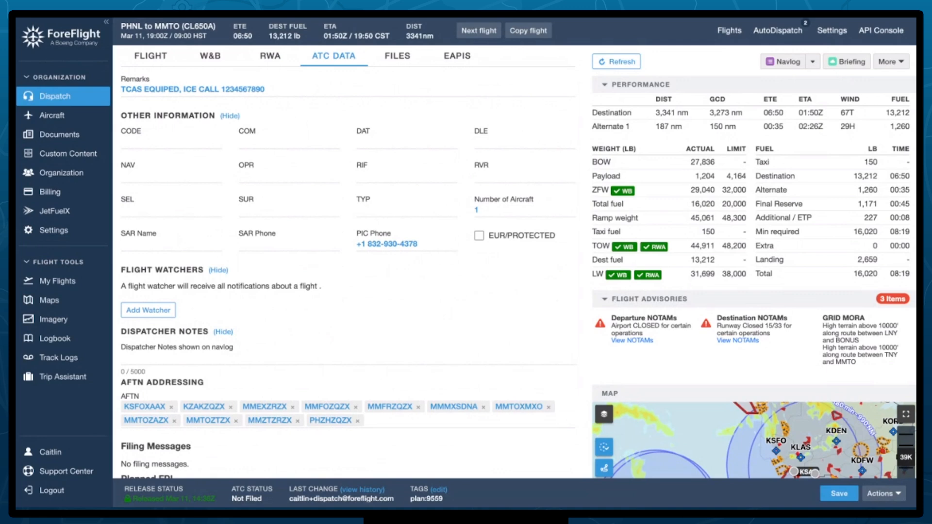
pyautogui.click(147, 312)
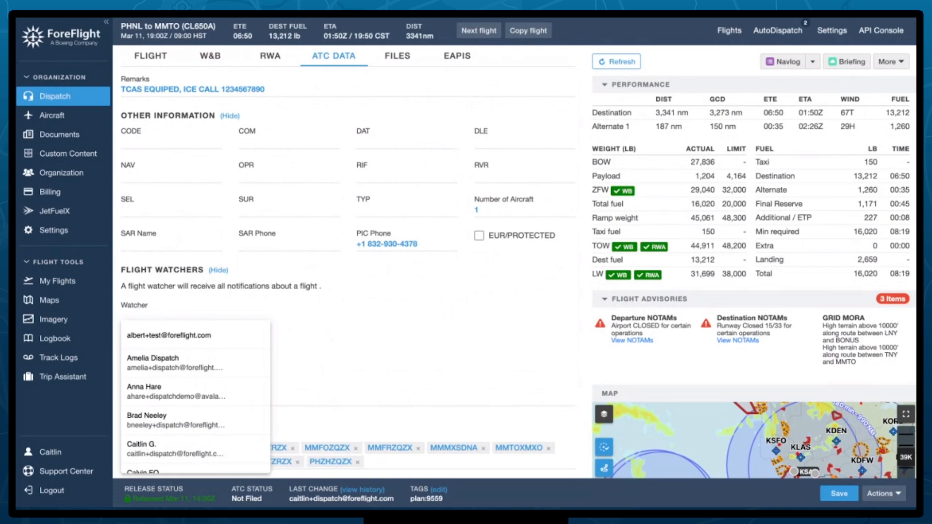
pyautogui.click(181, 421)
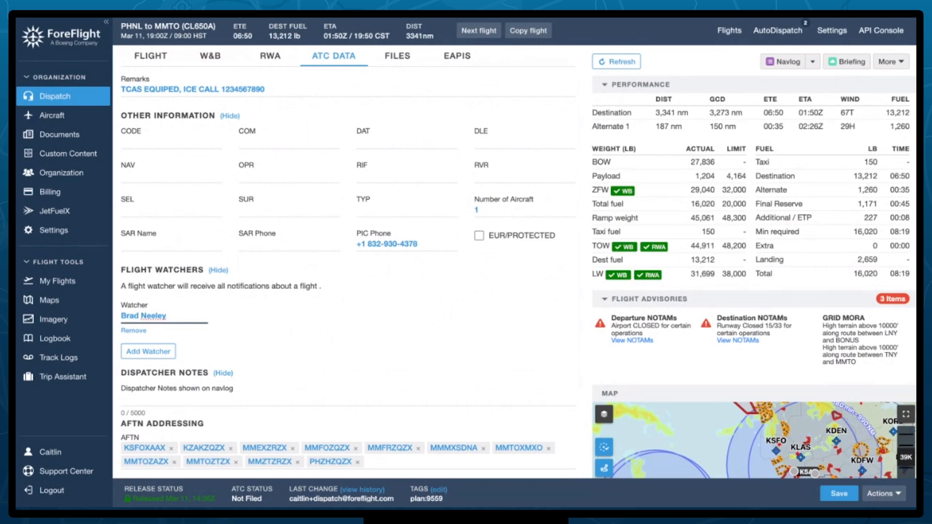
pyautogui.scroll(-5, 348, 274)
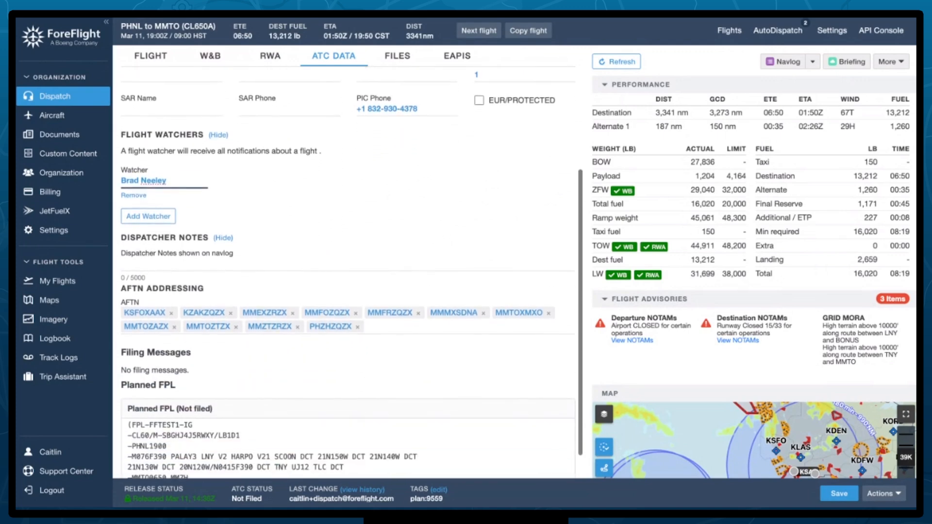
pyautogui.scroll(-1, 348, 274)
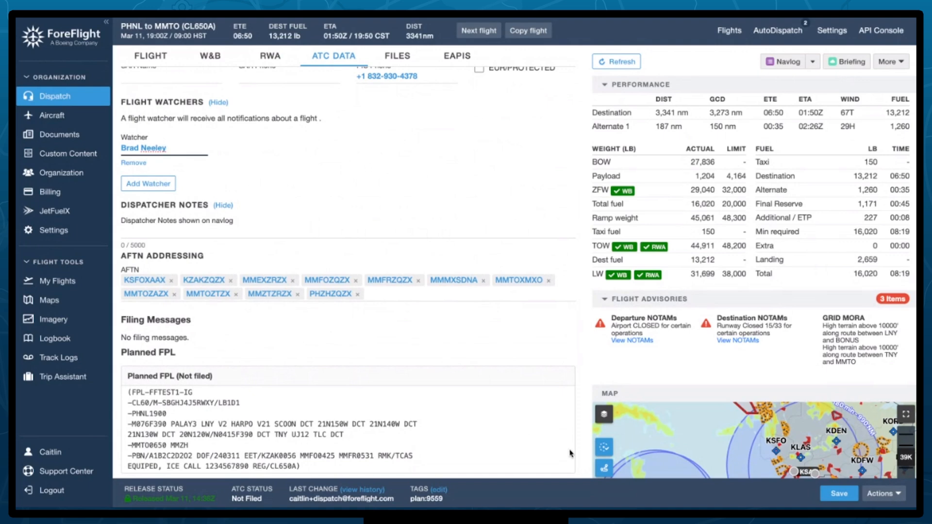
pyautogui.click(880, 494)
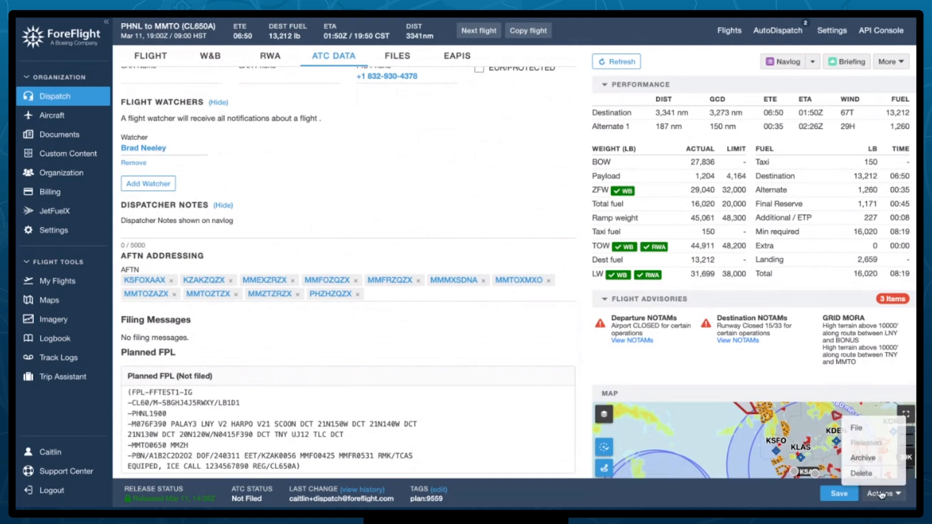
pyautogui.click(857, 427)
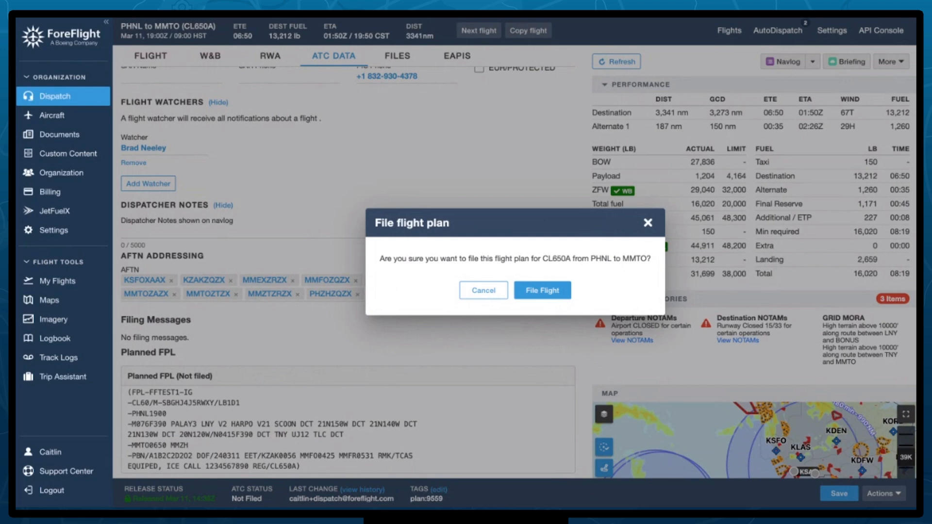
pyautogui.click(474, 291)
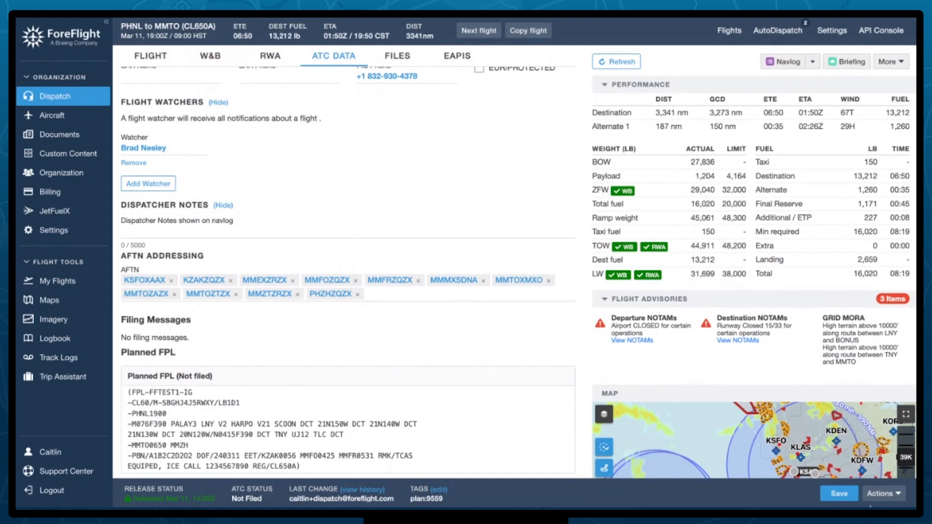
# - Save the flight and set its eAPIS type to Private
pyautogui.click(843, 496)
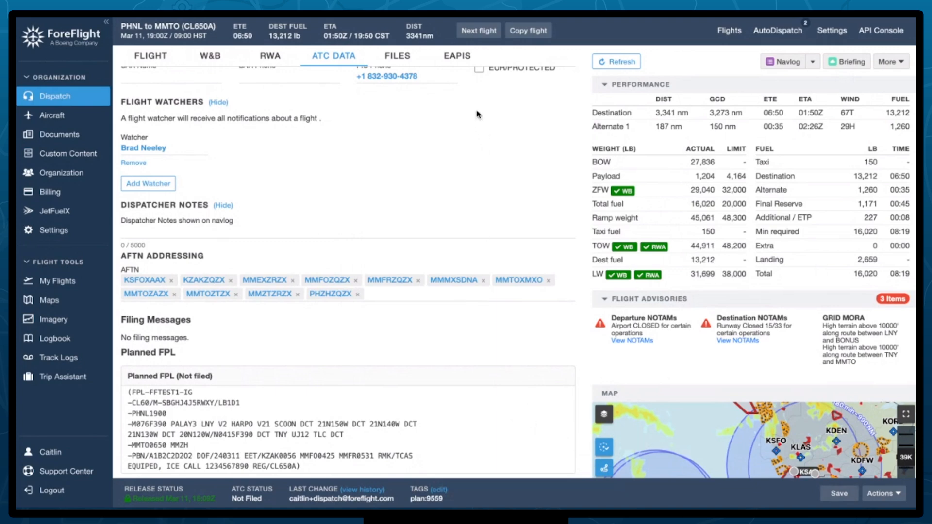
pyautogui.click(461, 58)
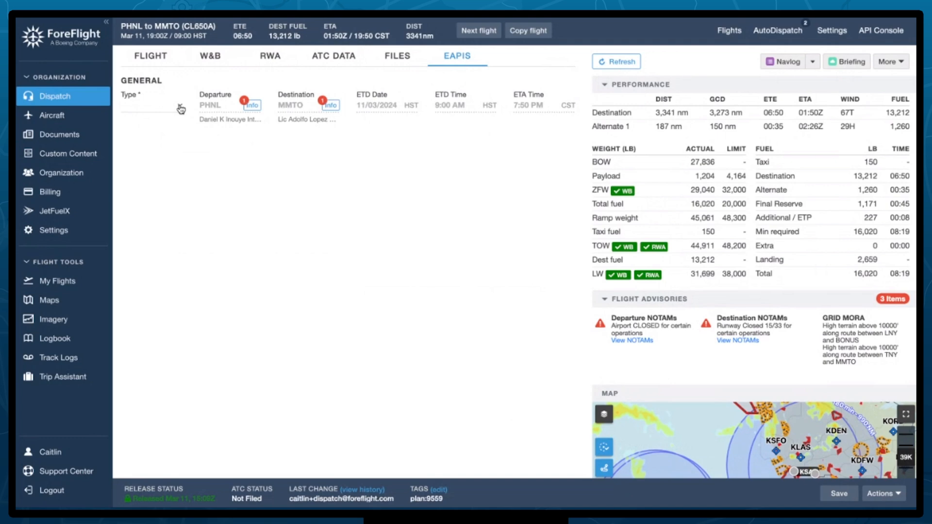
pyautogui.click(181, 108)
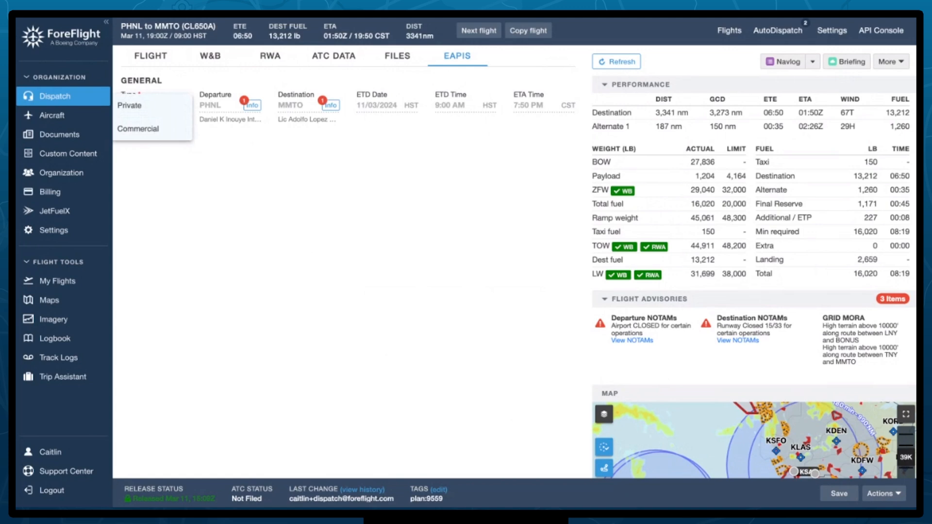
pyautogui.click(130, 106)
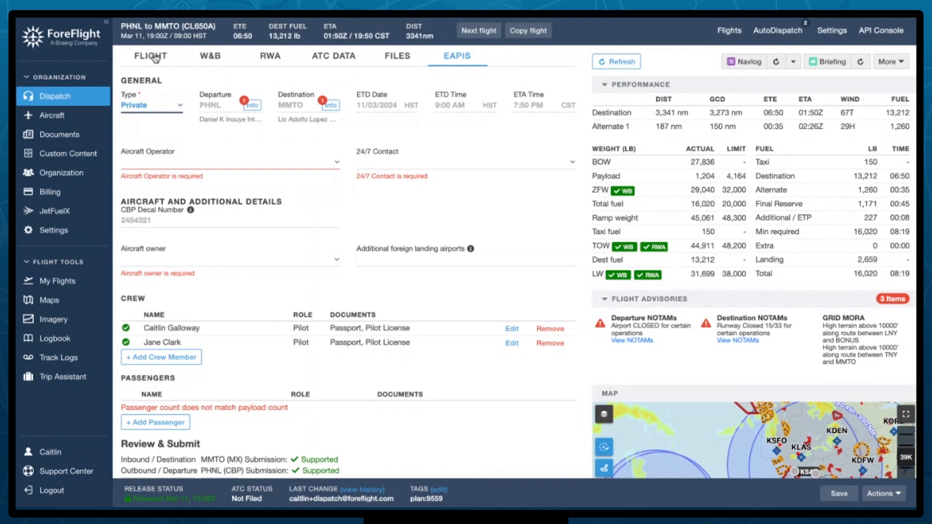
# - Set the eAPIS aircraft operator to ForeFlight LLC and choose an existing person as the 24/7 contact
pyautogui.click(337, 166)
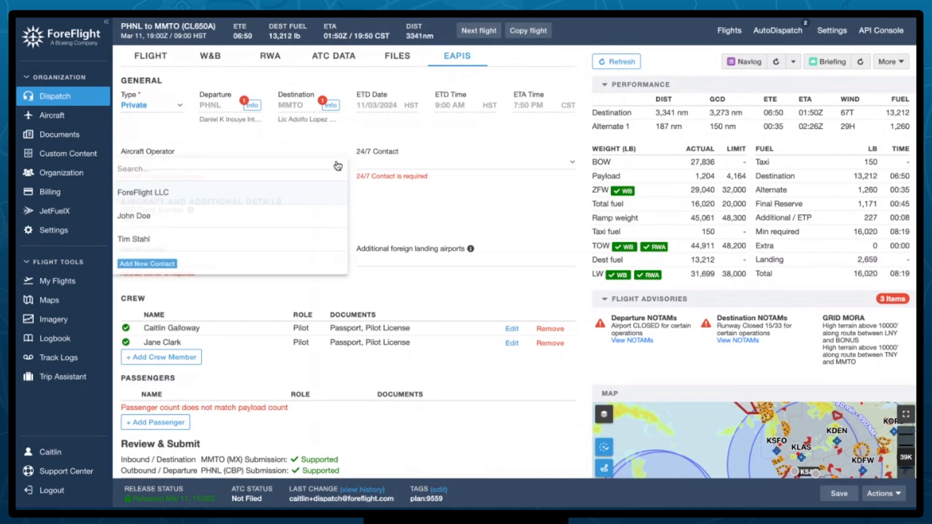
pyautogui.click(241, 196)
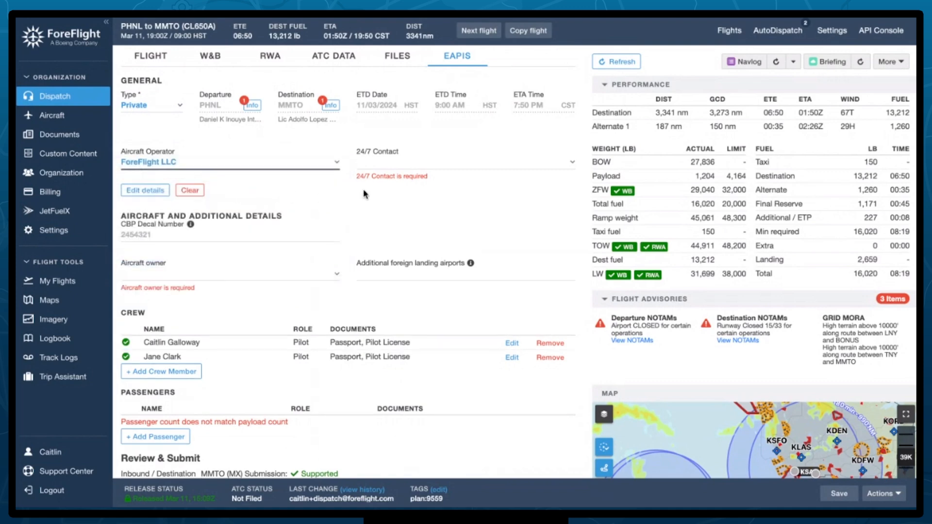
pyautogui.click(569, 165)
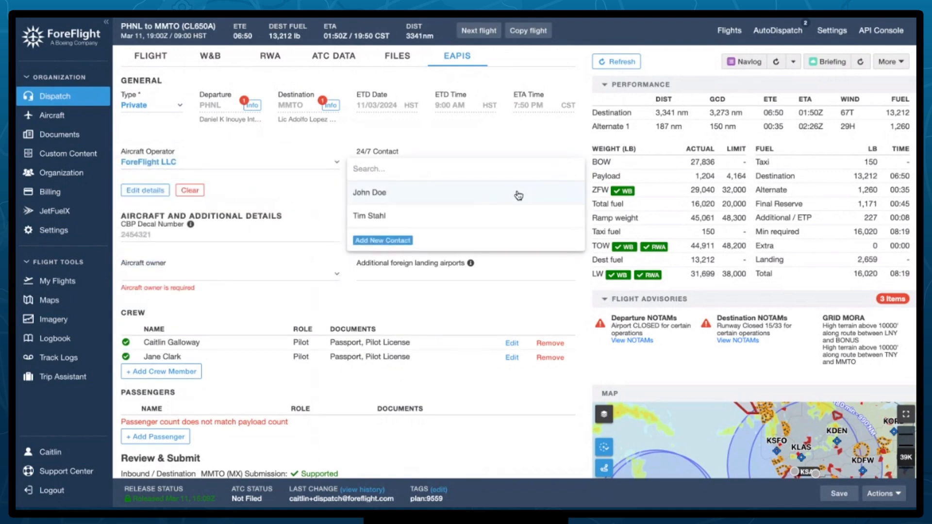
pyautogui.click(522, 193)
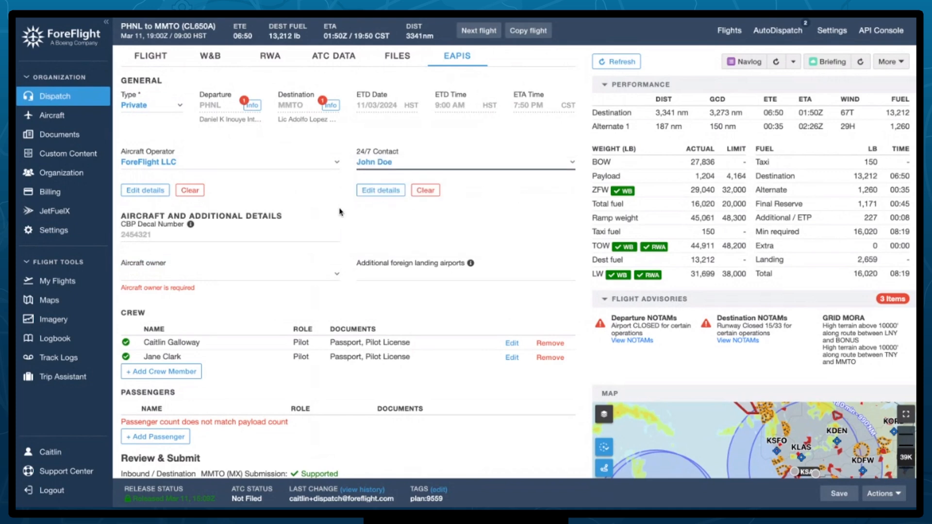
# - Set the aircraft owner to ForeFlight LLC in the eAPIS aircraft and additional details
pyautogui.scroll(-1, 340, 209)
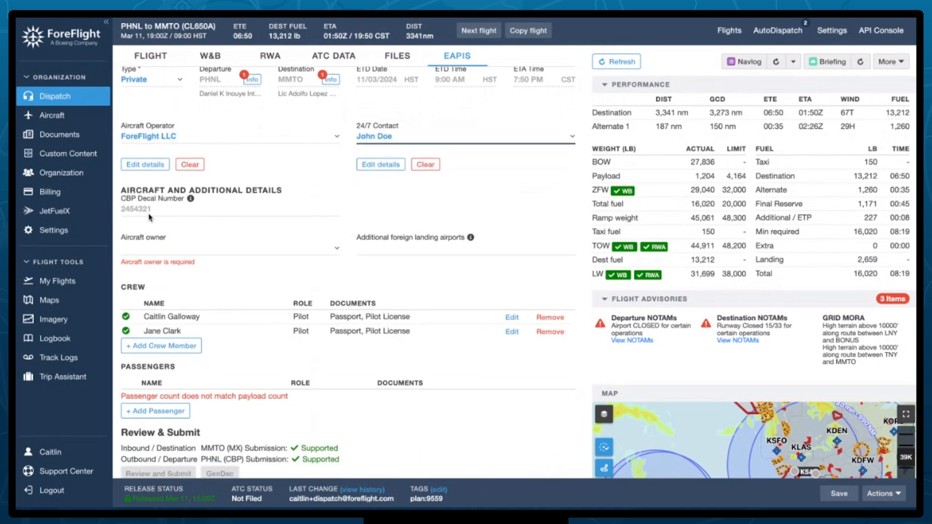
pyautogui.moveTo(192, 202)
pyautogui.click(326, 251)
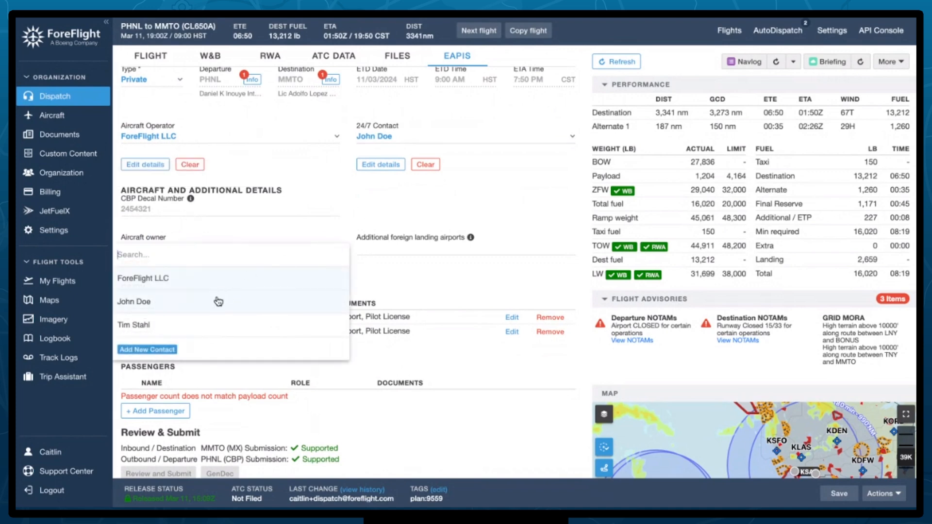
pyautogui.click(222, 280)
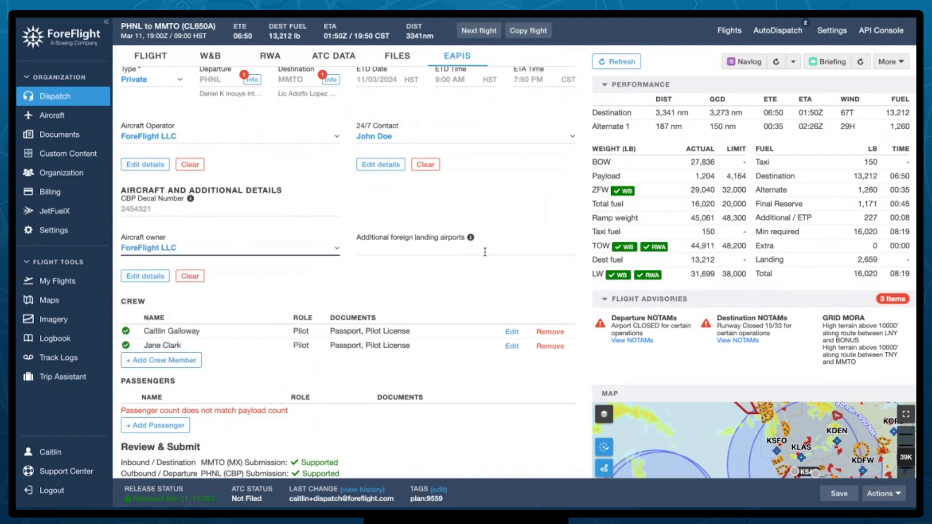
# - Add an existing contact of type Passenger as the first passenger in the eAPIS passenger list and save the entry
pyautogui.scroll(-1, 320, 284)
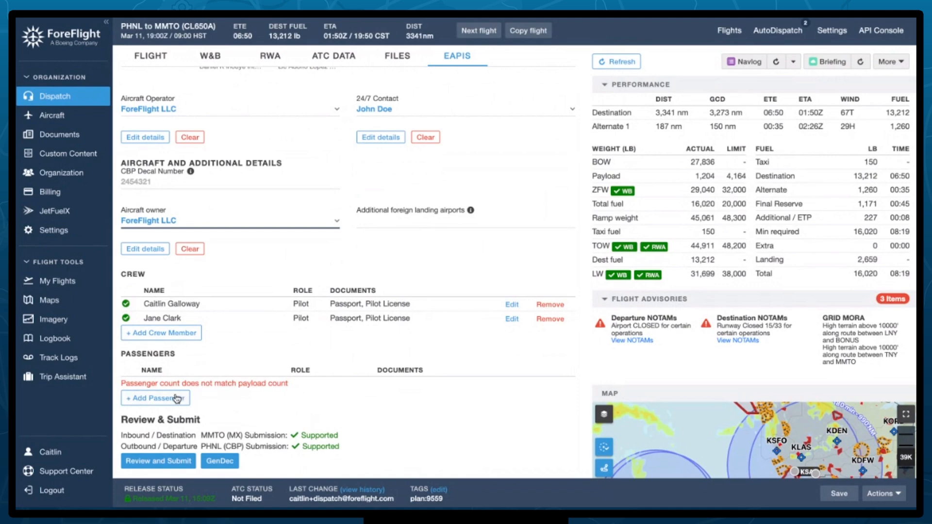
pyautogui.click(151, 401)
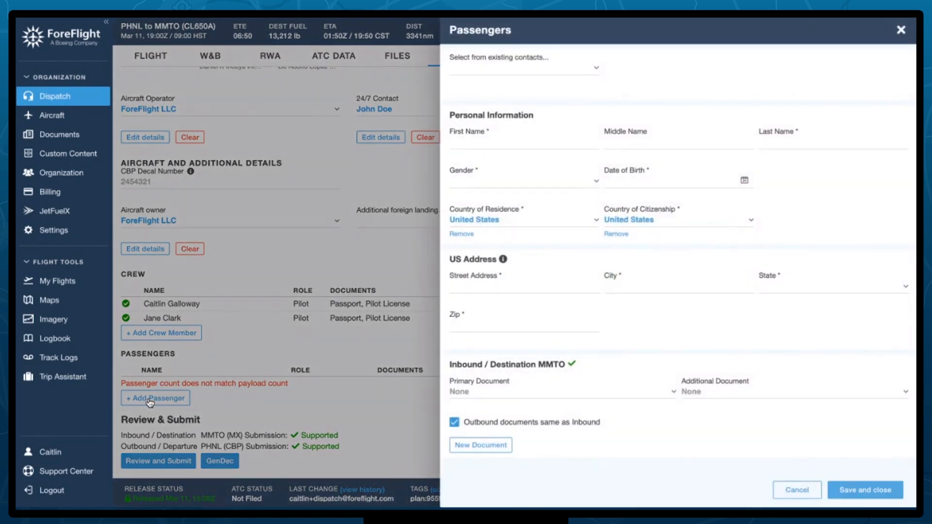
pyautogui.click(596, 72)
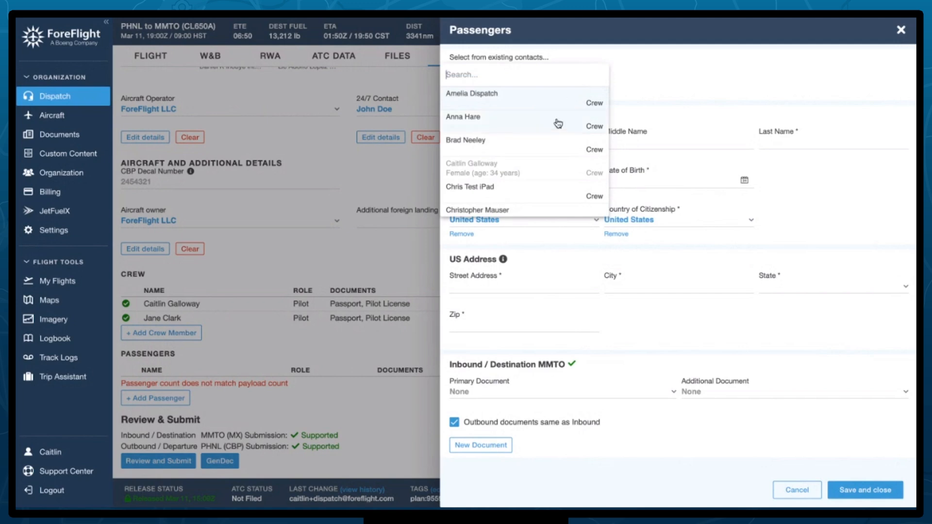
pyautogui.scroll(-1, 535, 176)
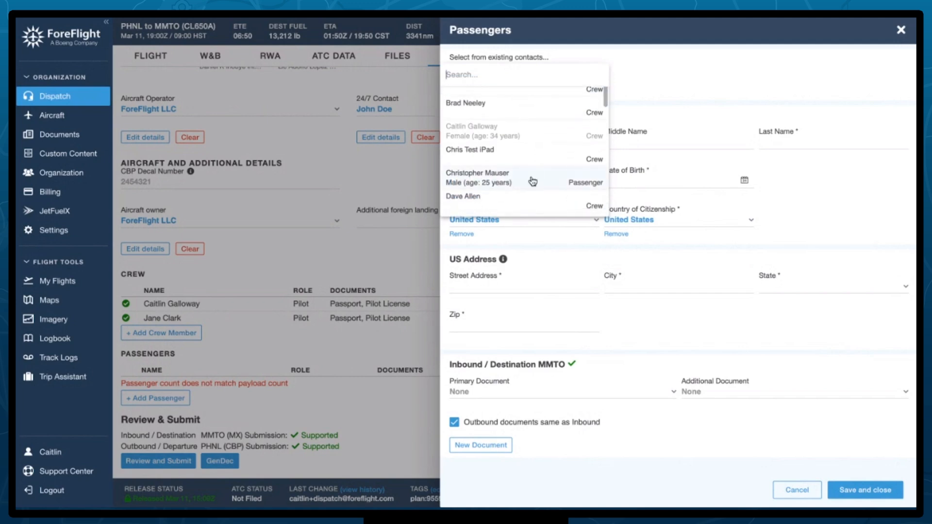
pyautogui.click(533, 180)
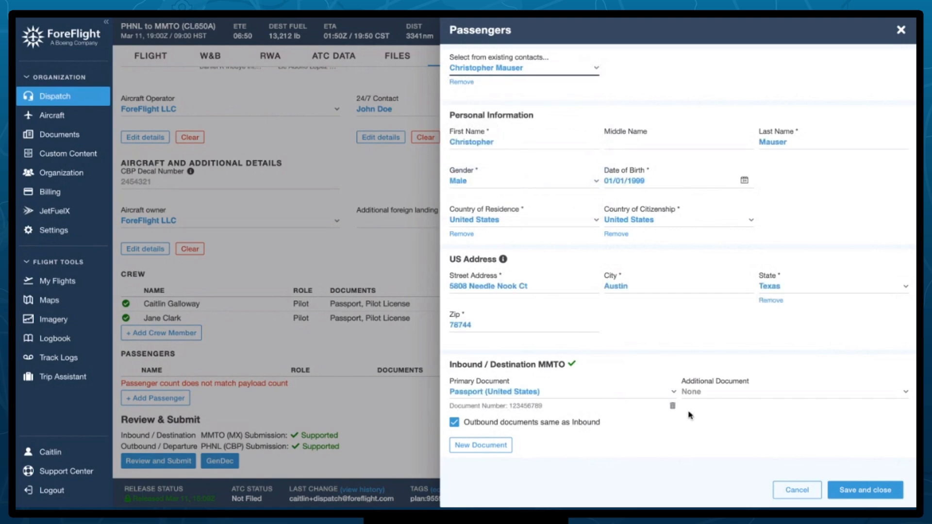
pyautogui.click(865, 492)
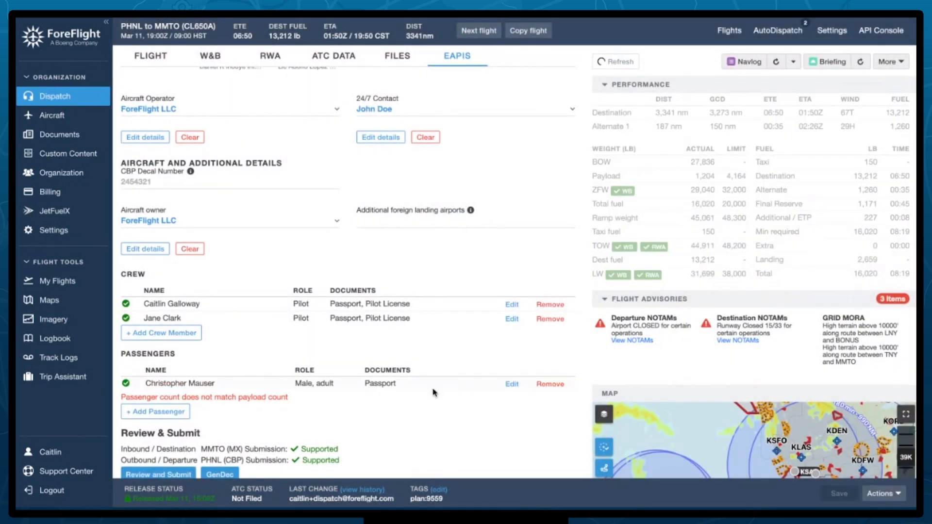
# - Add a second eAPIS passenger from the existing contacts and save the entry
pyautogui.click(173, 412)
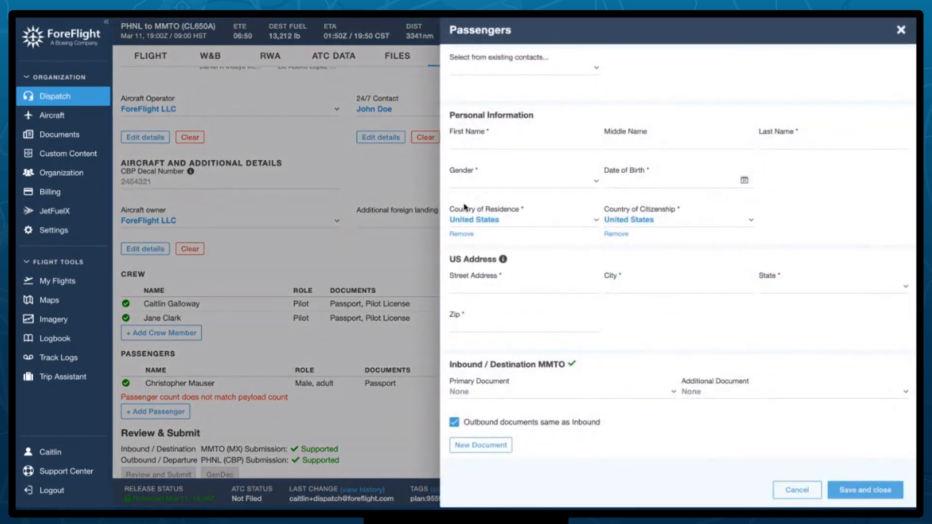
pyautogui.click(594, 77)
pyautogui.scroll(-3, 575, 165)
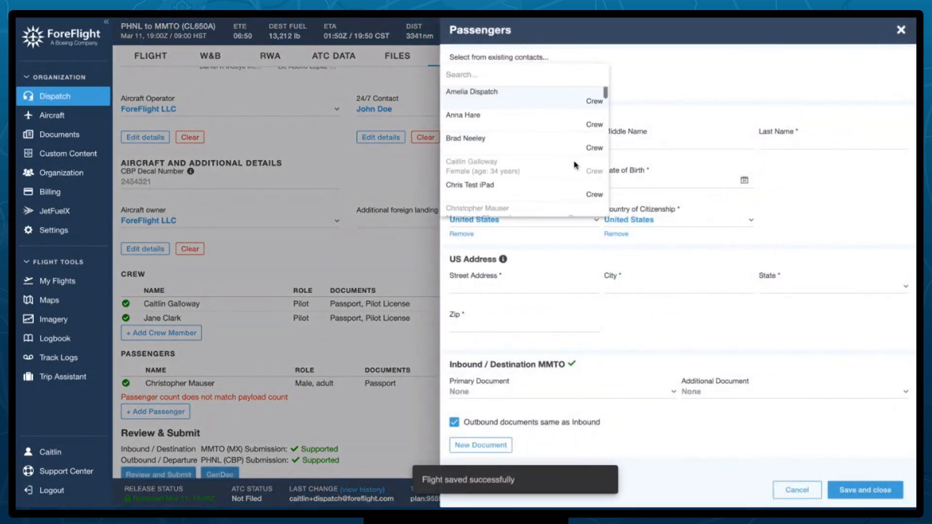
pyautogui.scroll(-2, 574, 165)
pyautogui.click(574, 158)
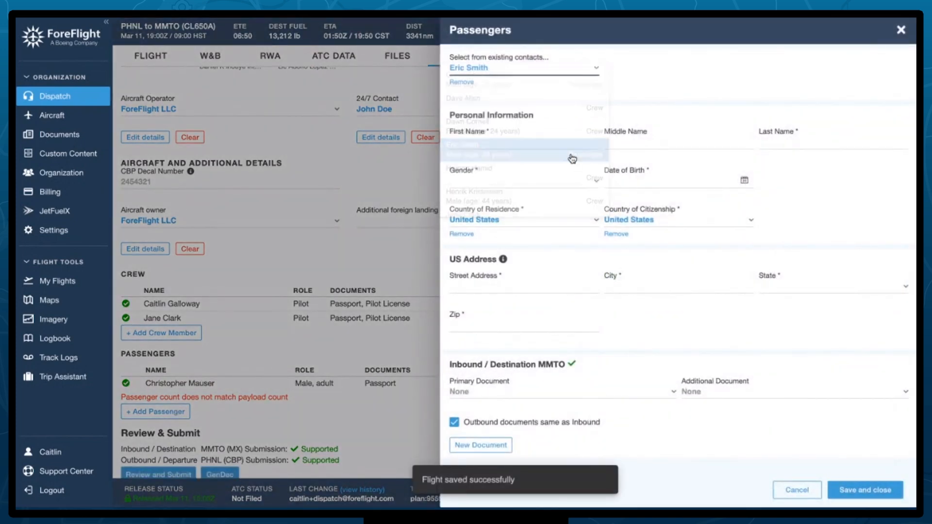
pyautogui.click(847, 491)
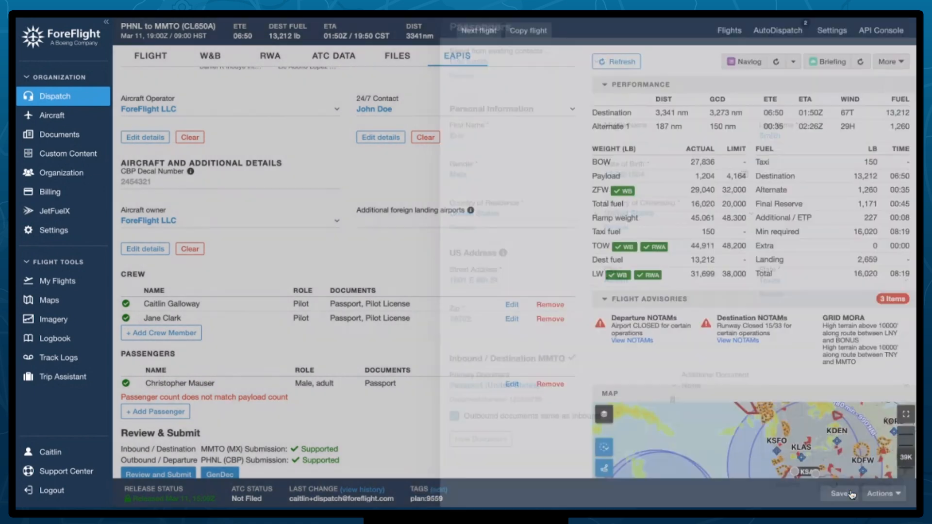
# - Search the existing contacts by first name for a crew-type contact and save that person as the third eAPIS passenger
pyautogui.click(168, 426)
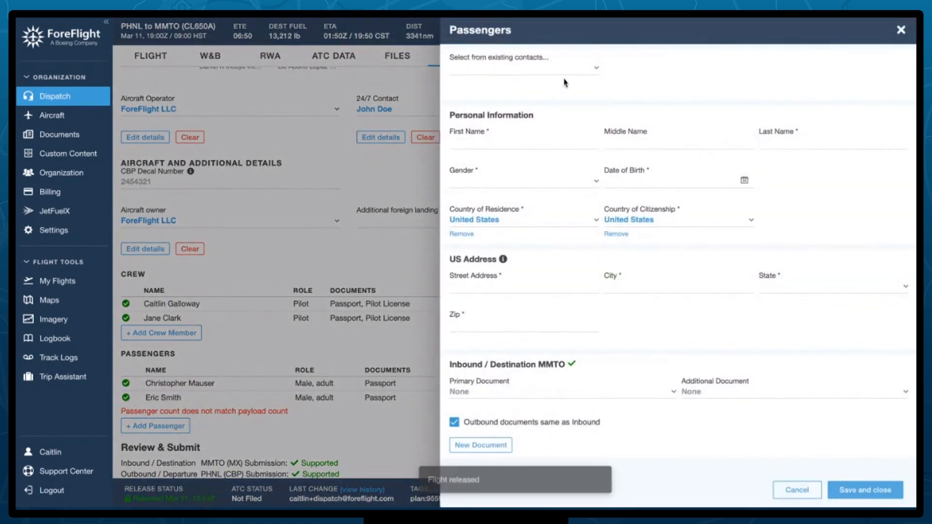
pyautogui.click(591, 73)
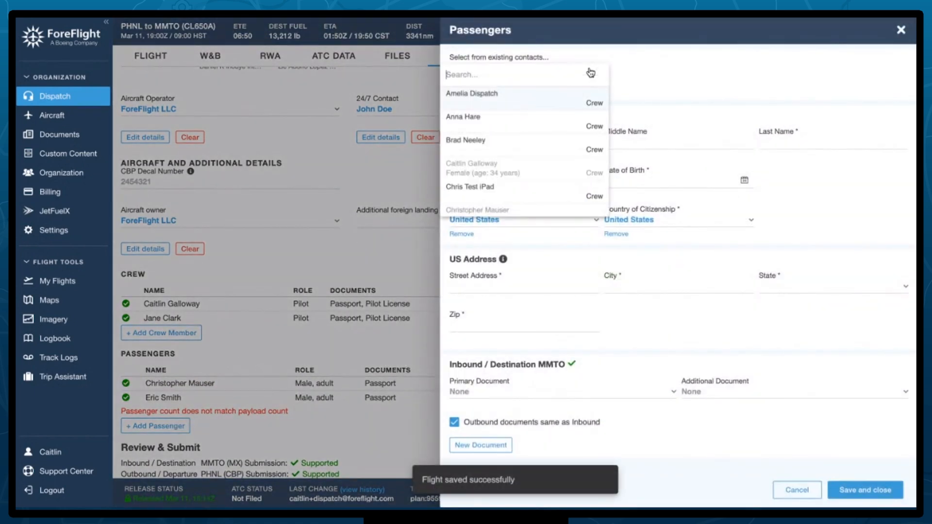
pyautogui.write('josh')
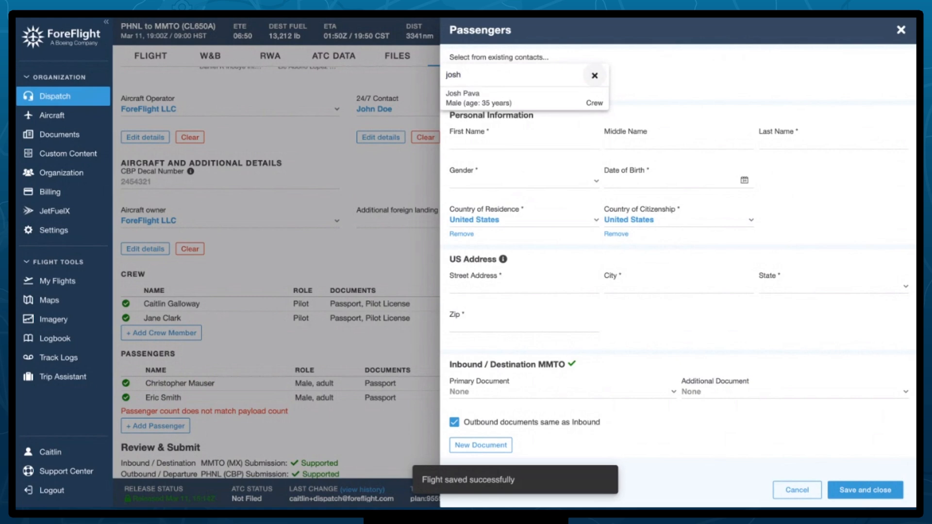
pyautogui.click(519, 97)
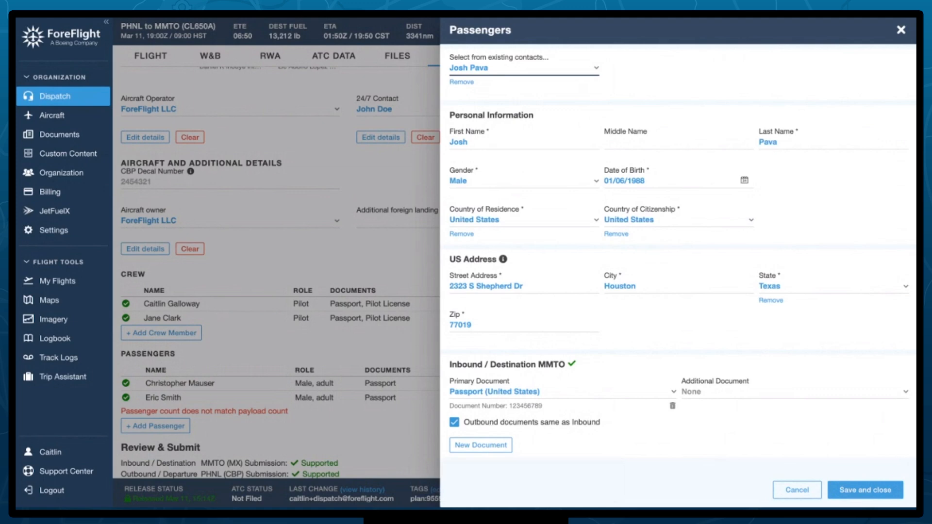
pyautogui.click(866, 490)
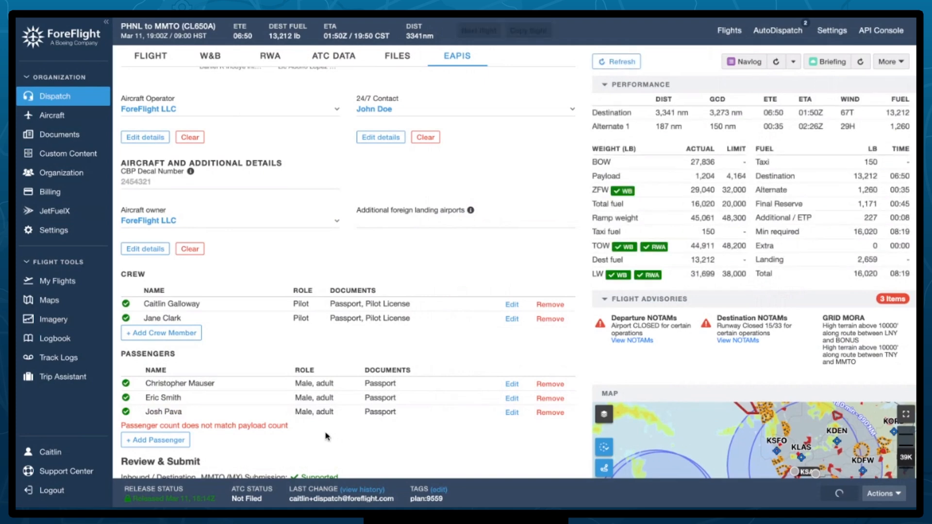
# - Add another existing passenger-type contact as the fourth eAPIS passenger and save the entry
pyautogui.click(154, 441)
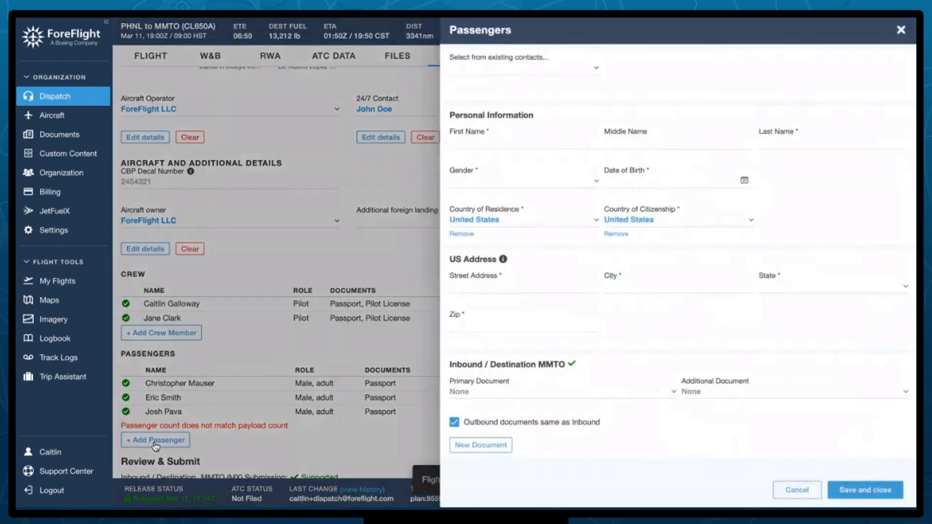
pyautogui.click(594, 74)
pyautogui.scroll(-3, 562, 162)
pyautogui.scroll(-5, 564, 161)
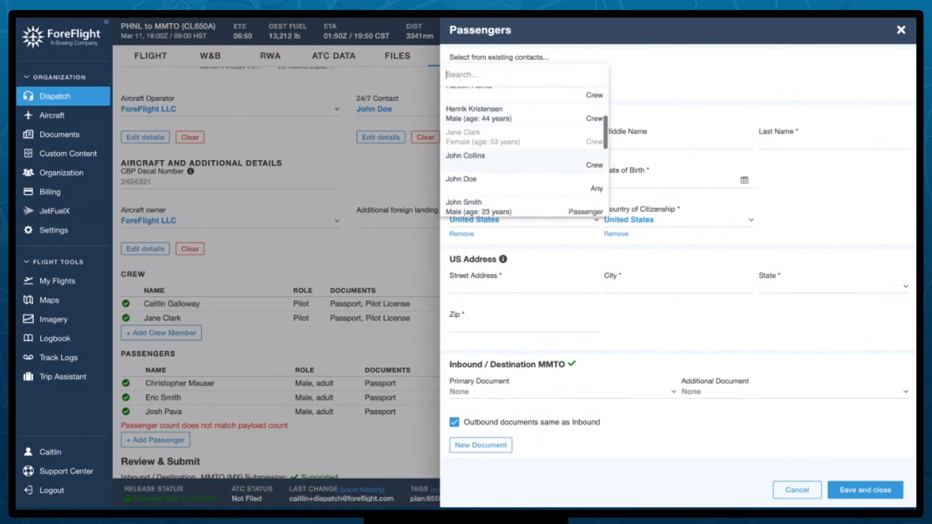
pyautogui.scroll(-2, 527, 152)
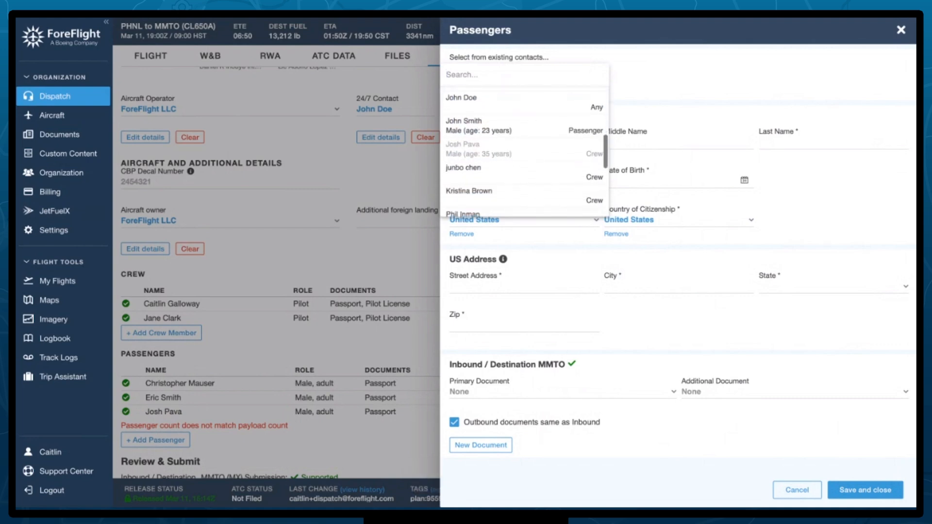
pyautogui.click(552, 130)
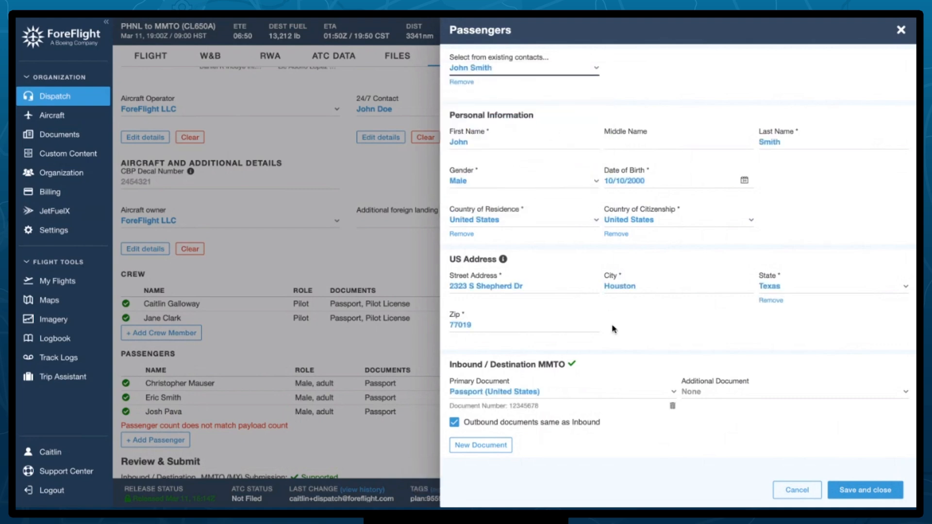
pyautogui.scroll(-1, 625, 349)
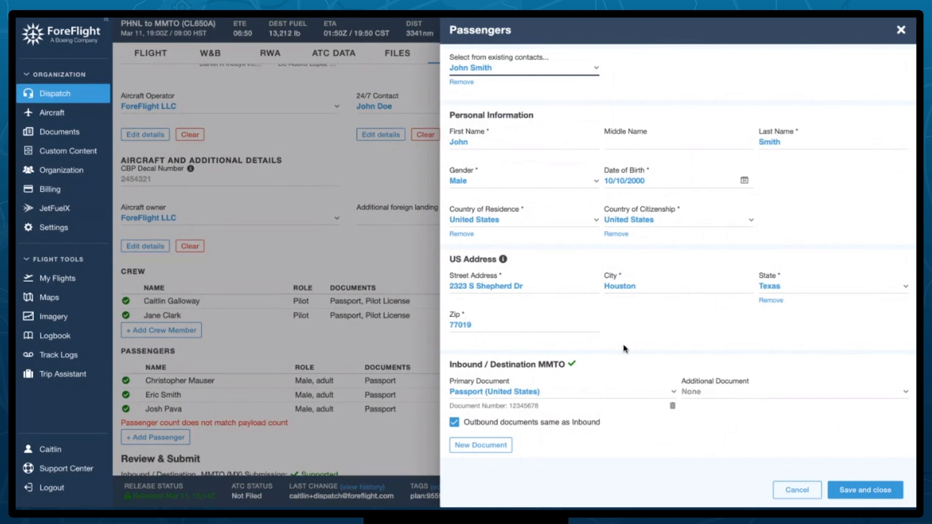
pyautogui.click(883, 490)
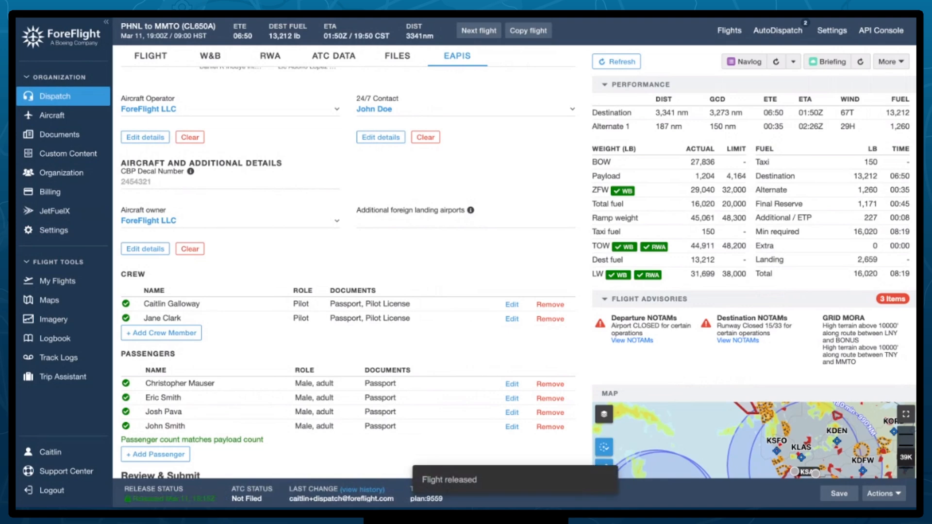
# - Review the eAPIS manifest's flight, aircraft, operator, crew and passenger data, and close it without submitting
pyautogui.scroll(-1, 348, 272)
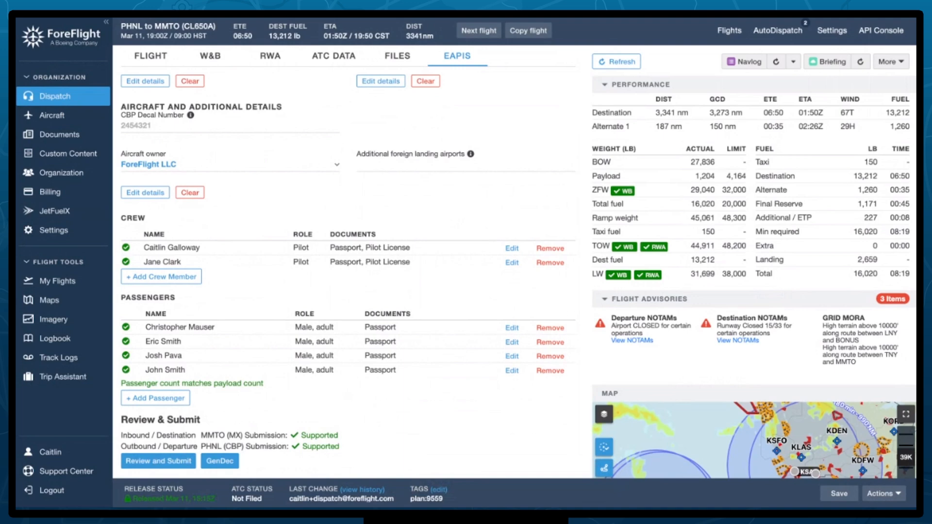
pyautogui.click(144, 462)
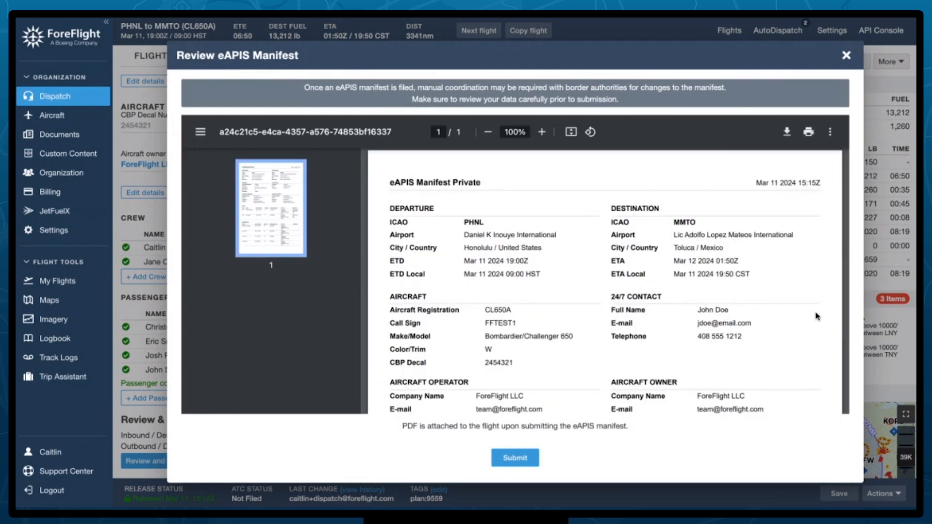
pyautogui.scroll(-1, 810, 316)
pyautogui.scroll(-8, 810, 317)
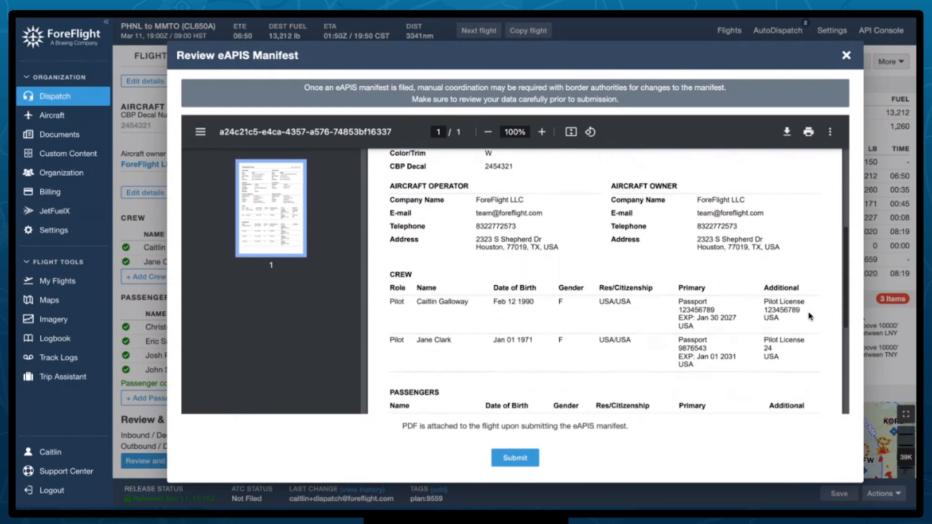
pyautogui.scroll(-5, 699, 309)
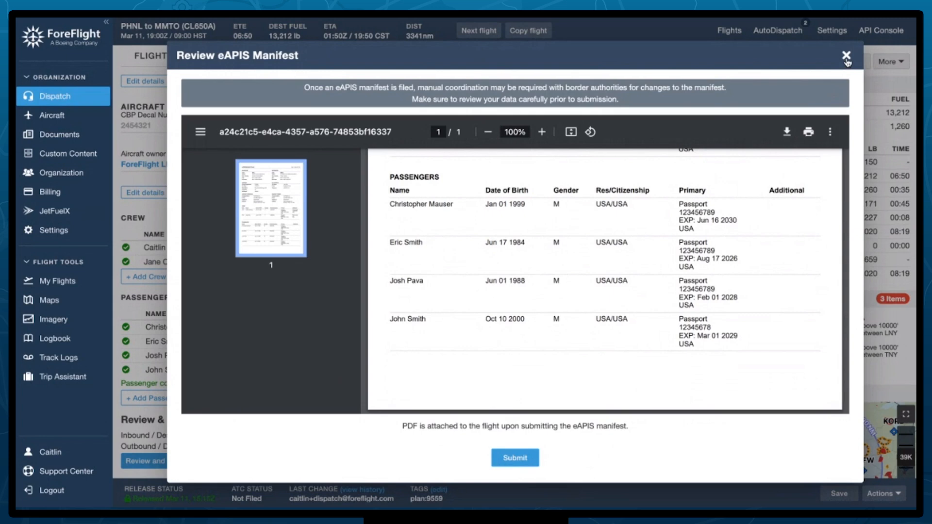
pyautogui.click(846, 57)
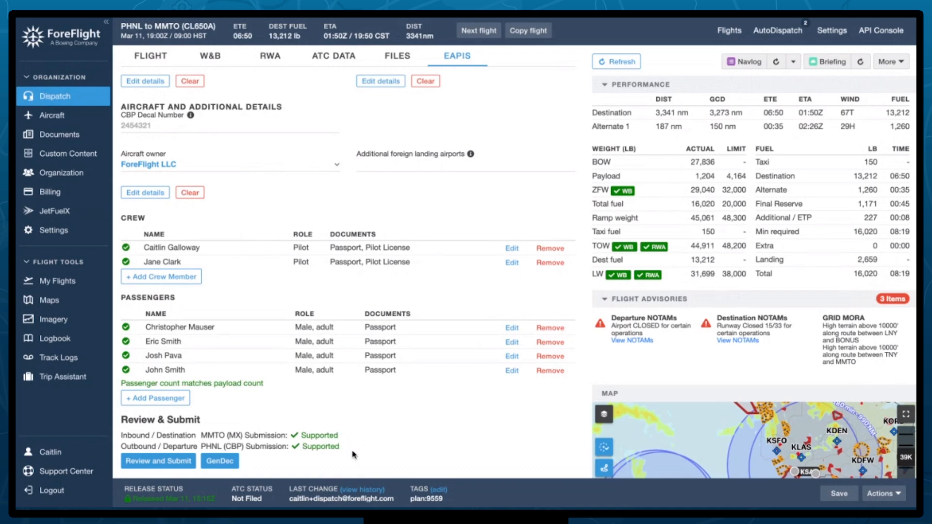
# - Generate the eAPIS GenDec, review both pages of the general declaration, and close it
pyautogui.click(220, 464)
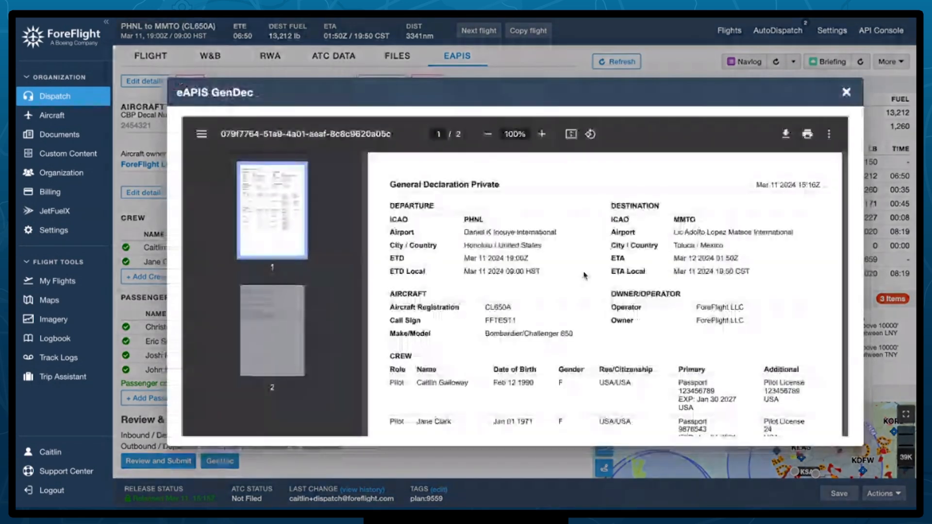
pyautogui.scroll(-10, 585, 275)
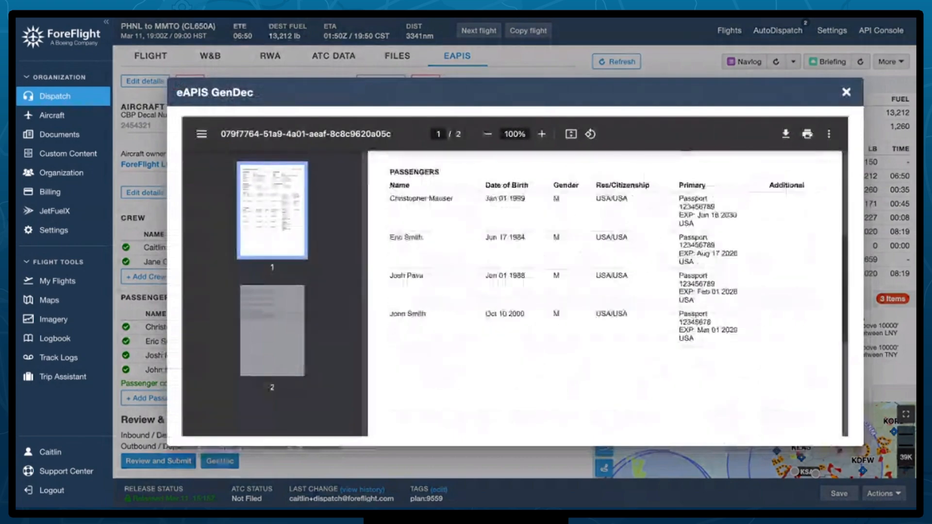
pyautogui.scroll(-7, 605, 293)
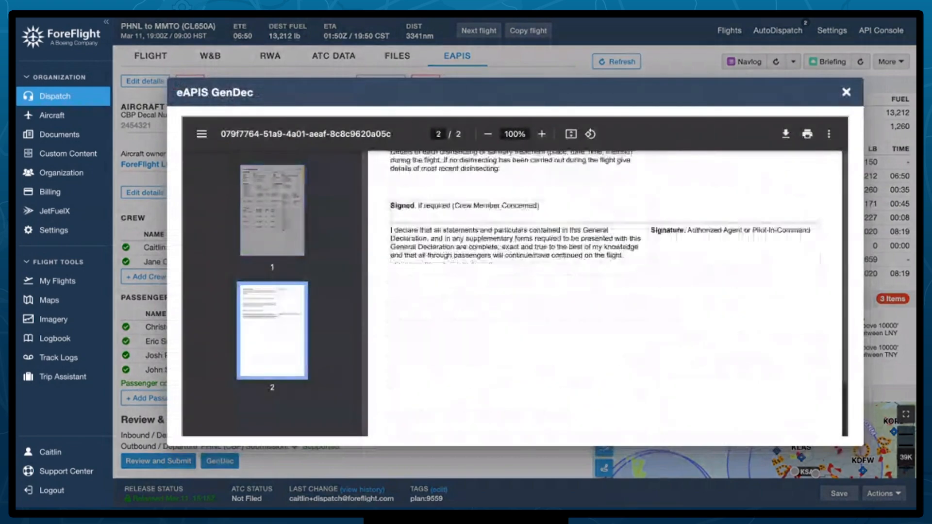
pyautogui.scroll(5, 605, 293)
pyautogui.scroll(15, 752, 177)
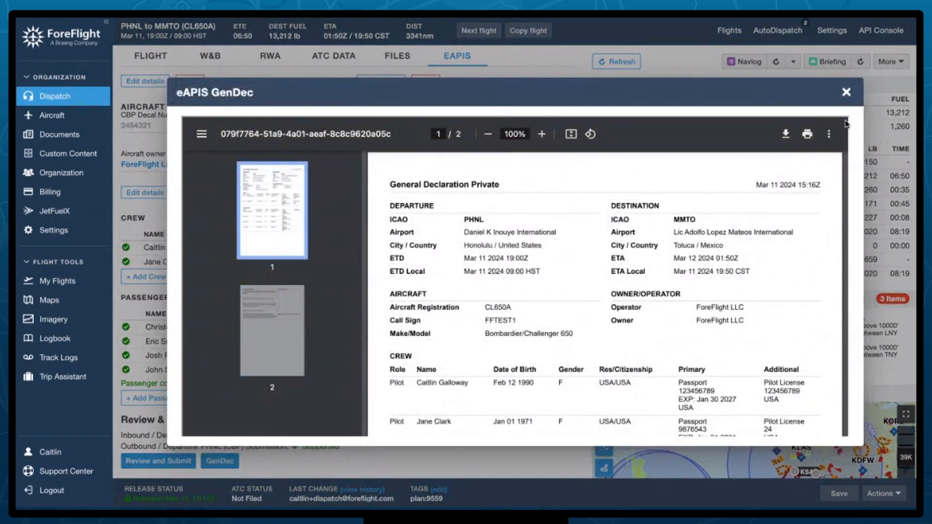
pyautogui.click(846, 92)
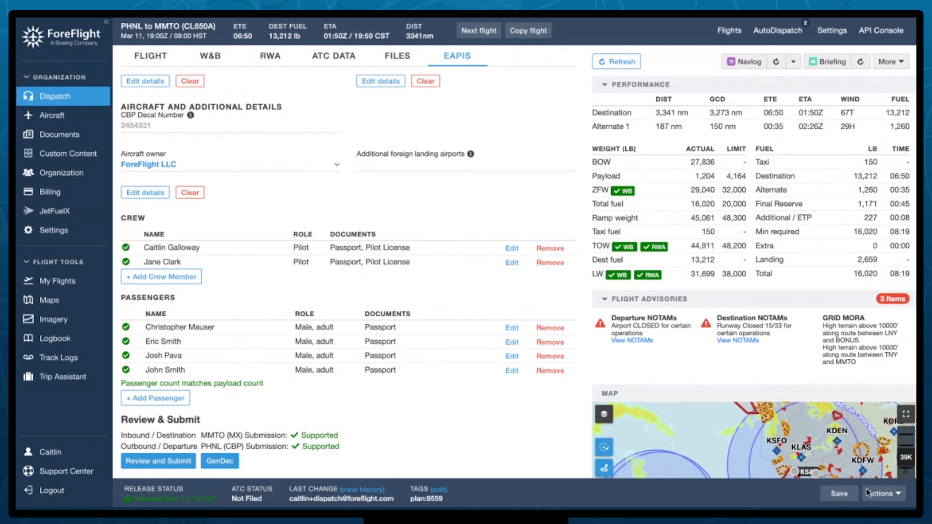
# - Check the actions available for the flight, and open the AutoDispatch settings for refresh, release, archive and tankering
pyautogui.click(899, 495)
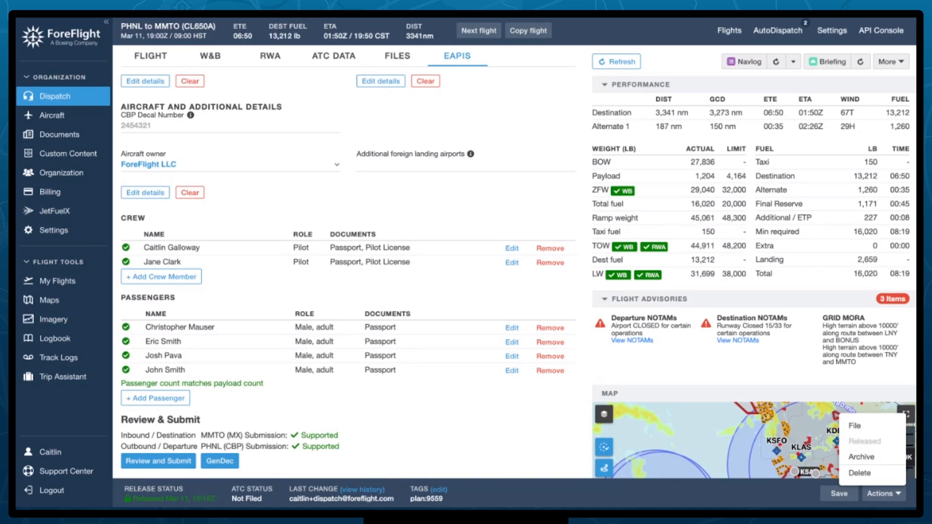
pyautogui.click(529, 462)
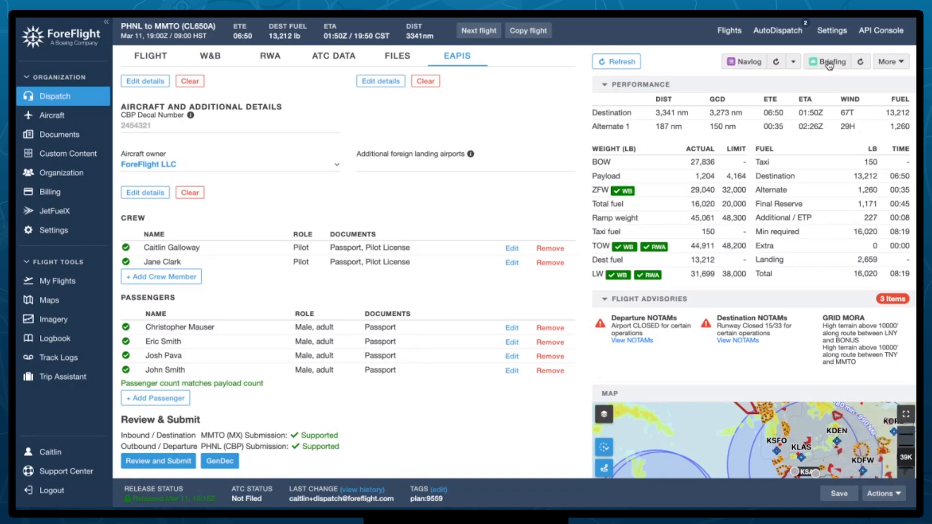
pyautogui.click(832, 32)
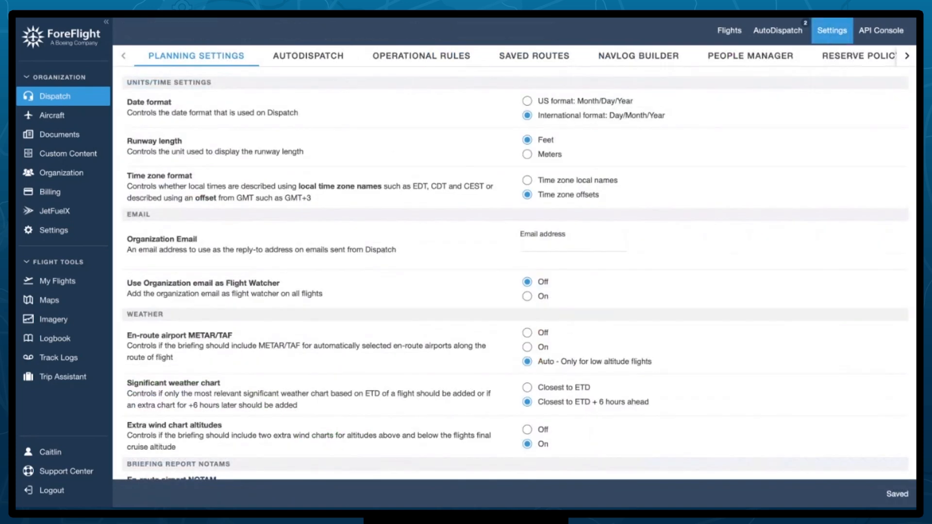
pyautogui.click(325, 60)
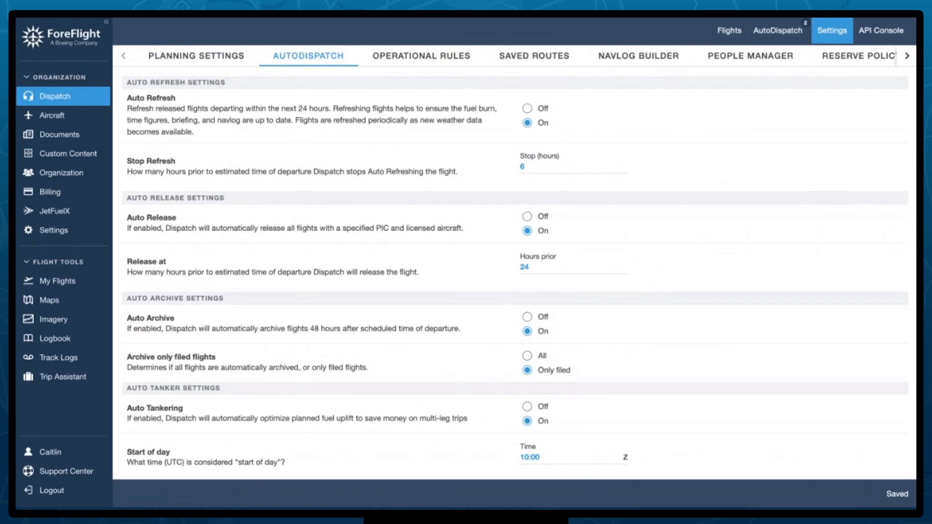
# - Open the operational rules settings and review the list of existing rules with their conditions
pyautogui.moveTo(180, 99); pyautogui.dragTo(125, 98)
pyautogui.click(427, 58)
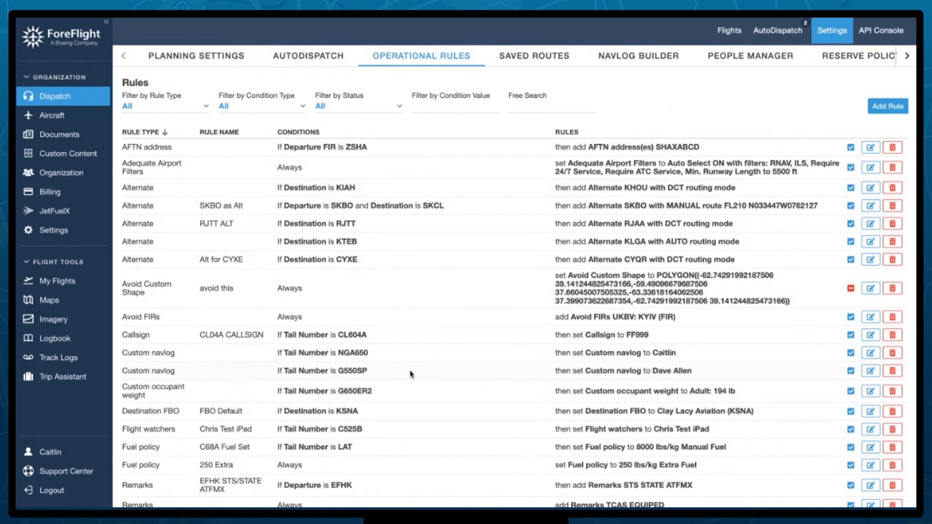
pyautogui.scroll(-2, 411, 373)
pyautogui.scroll(-5, 410, 375)
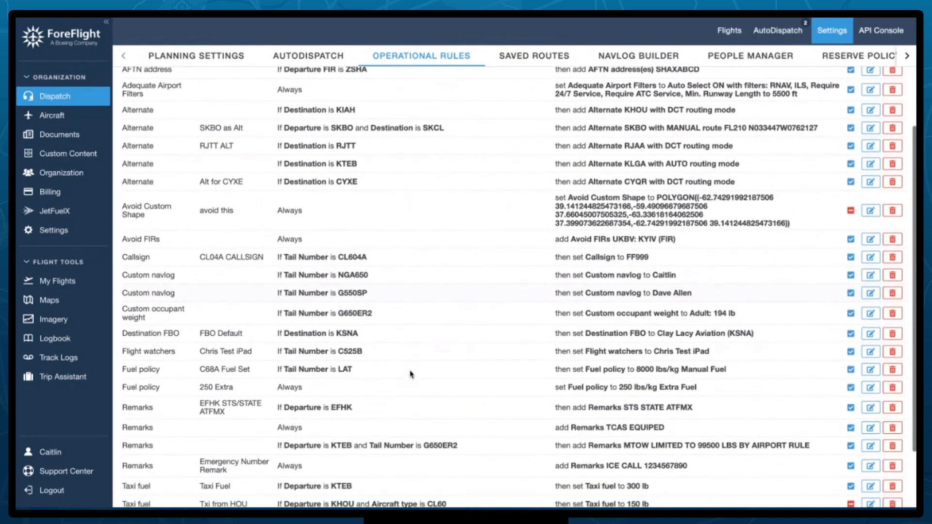
pyautogui.scroll(6, 411, 375)
# - Start a new operational rule of type Custom navlog and name it "FF Logo"
pyautogui.click(884, 108)
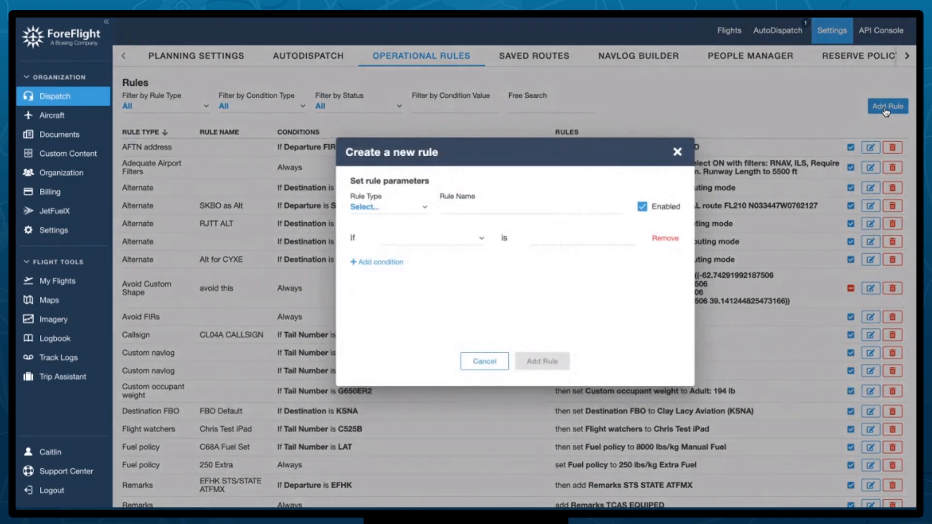
pyautogui.click(425, 210)
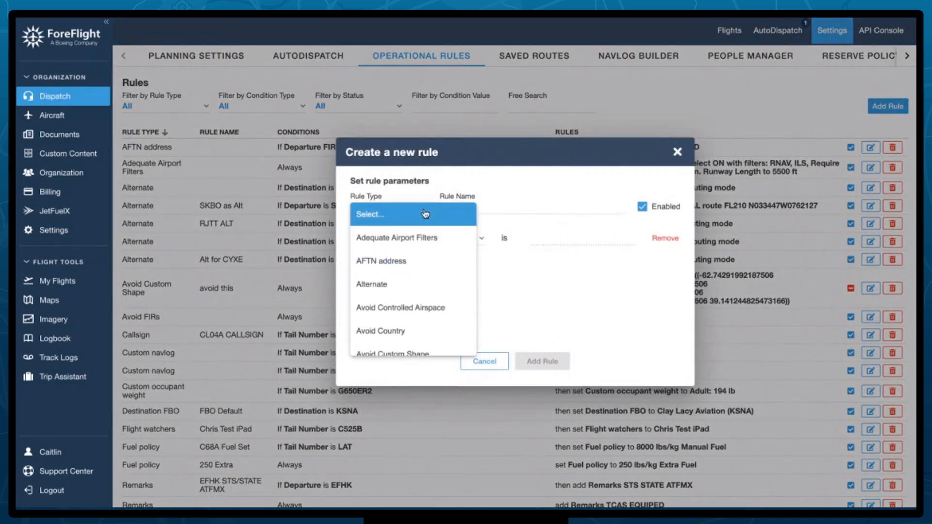
pyautogui.scroll(-3, 426, 301)
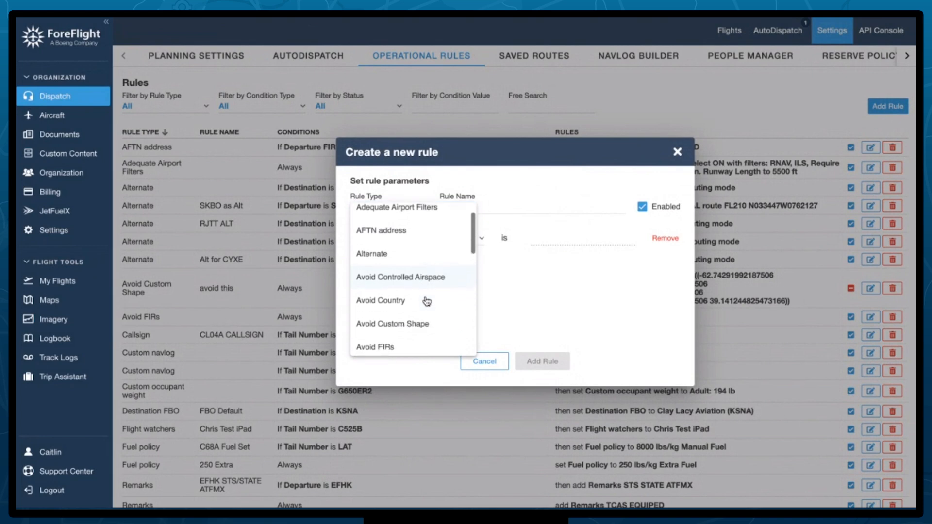
pyautogui.scroll(-4, 426, 301)
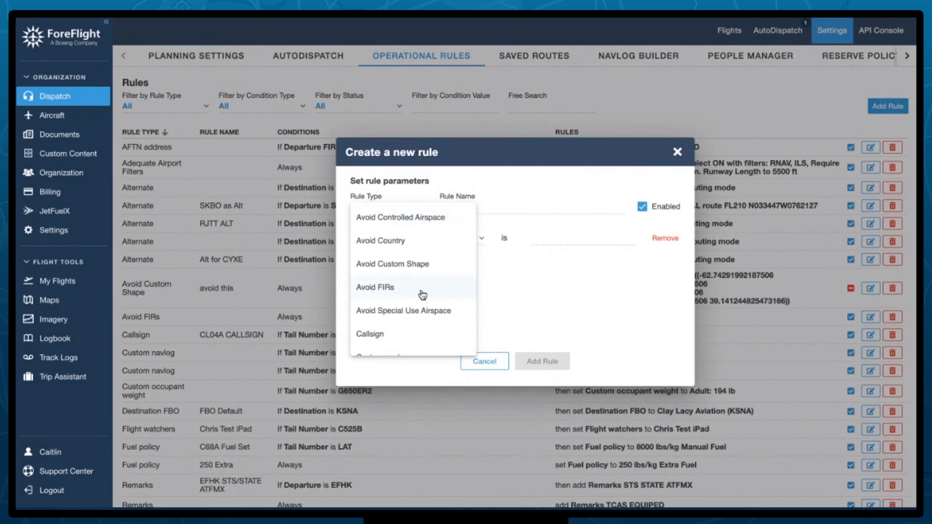
pyautogui.scroll(-1, 423, 295)
pyautogui.click(419, 291)
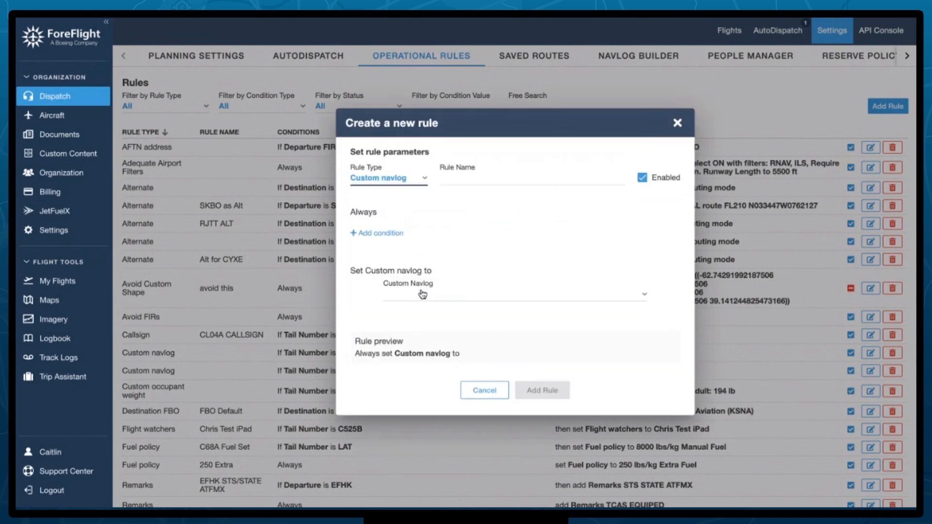
pyautogui.click(497, 180)
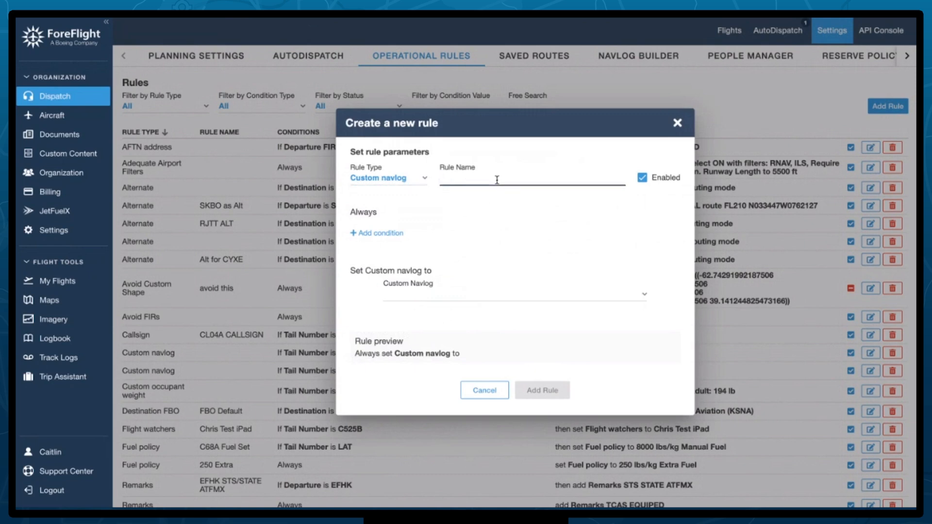
pyautogui.write('FF Logo')
# - Add a condition to the FF Logo rule that the aircraft type is CL60
pyautogui.click(374, 233)
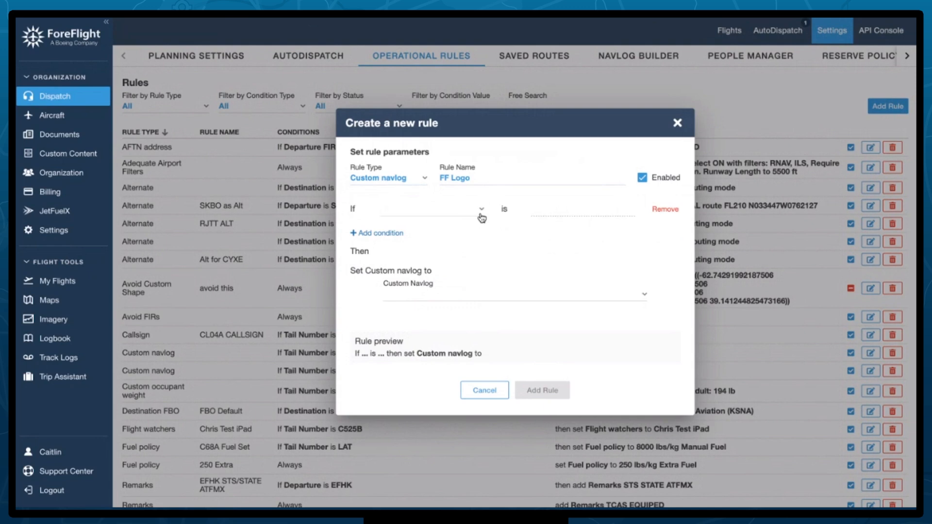
pyautogui.click(432, 208)
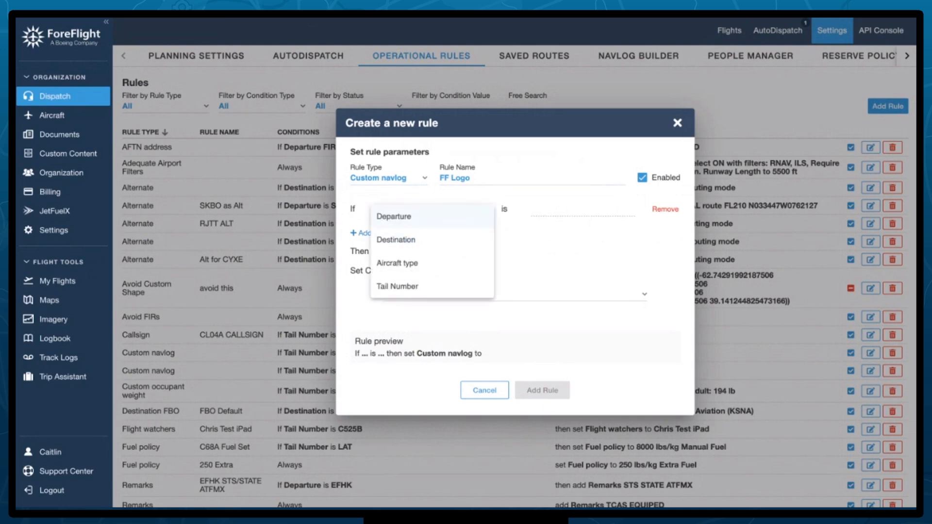
pyautogui.click(425, 269)
pyautogui.click(558, 212)
pyautogui.write('CL60')
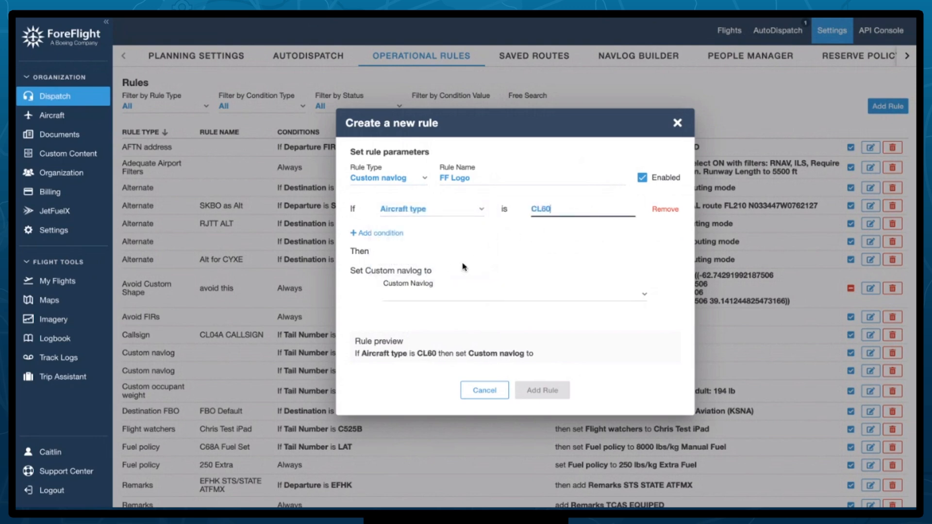
# - Set the rule's custom navlog to ForeFlight Logo and add the rule
pyautogui.click(456, 297)
pyautogui.scroll(-4, 460, 370)
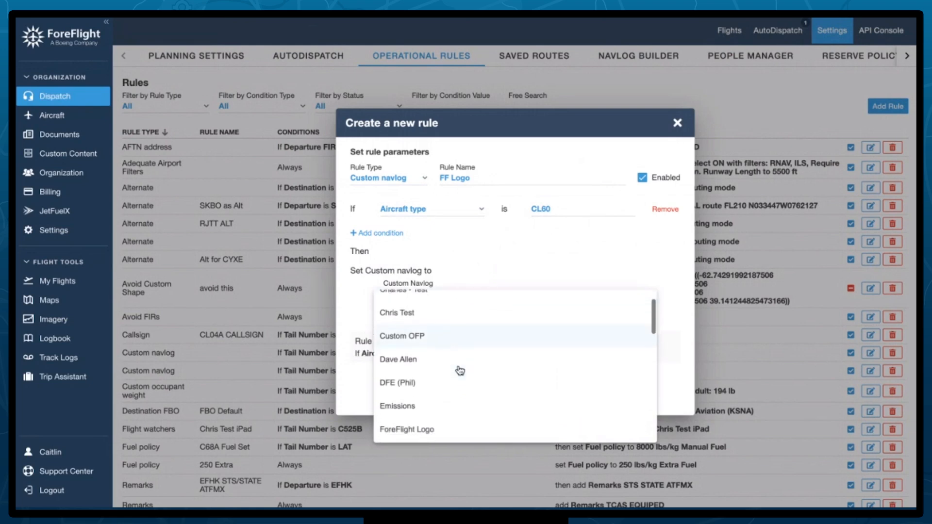
pyautogui.click(460, 371)
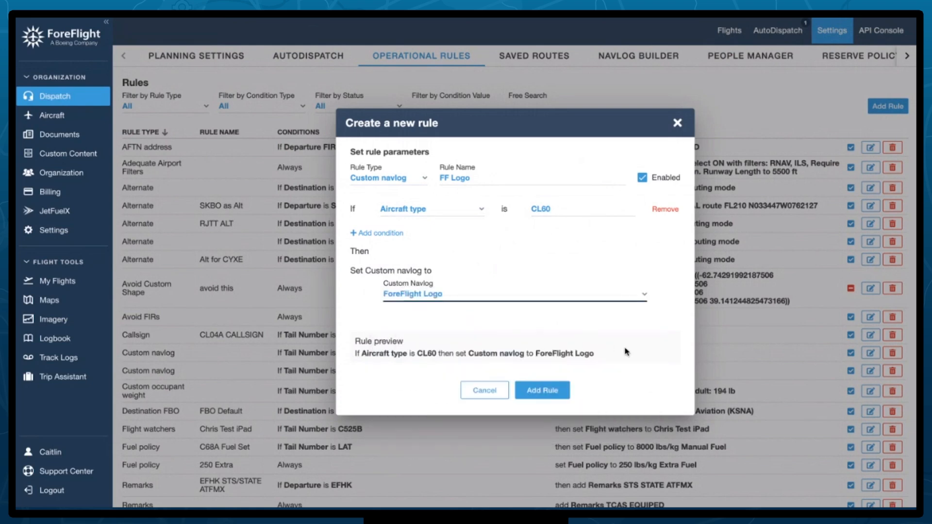
pyautogui.click(538, 393)
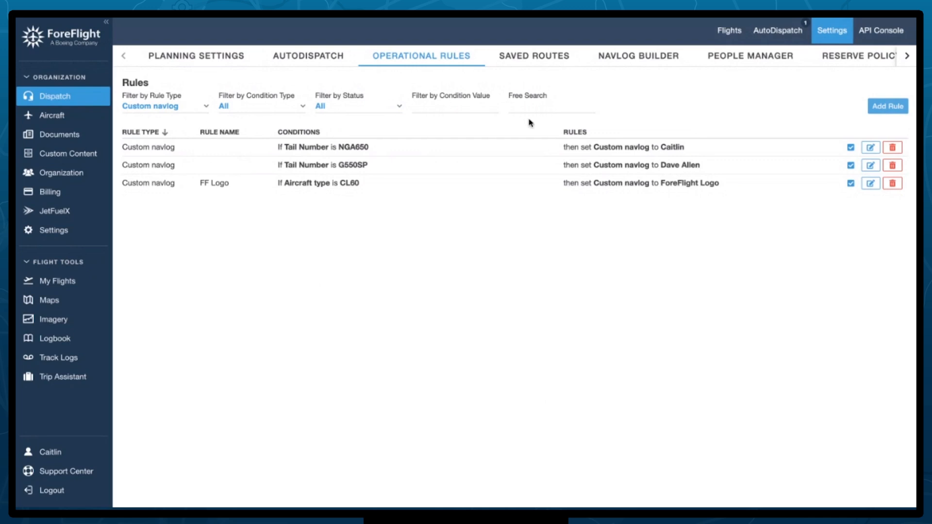
# - Reset the rule type filter to All and review the complete list of operational rules
pyautogui.click(205, 108)
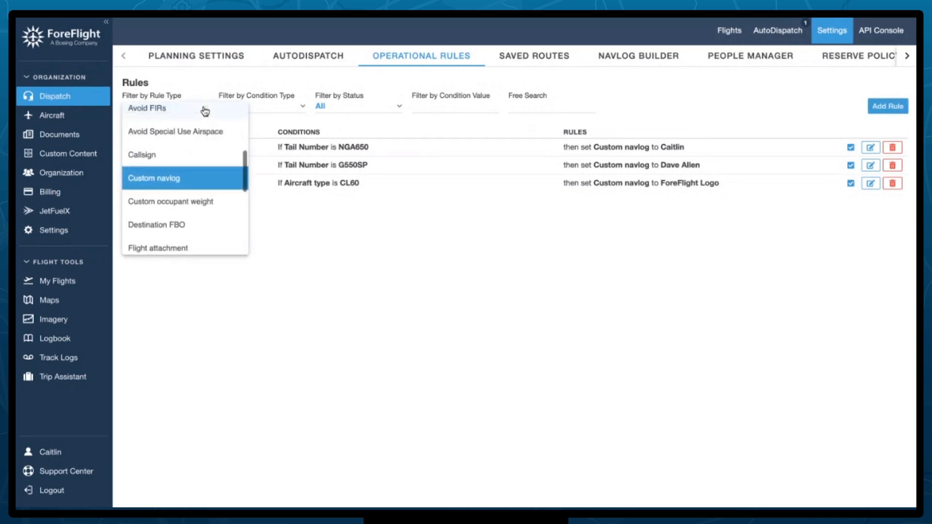
pyautogui.scroll(5, 188, 205)
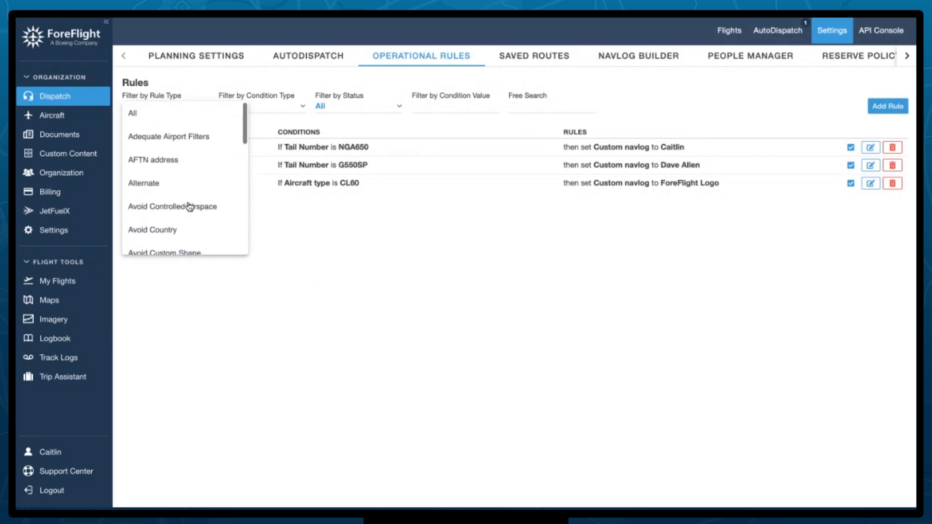
pyautogui.click(193, 122)
pyautogui.scroll(-3, 354, 286)
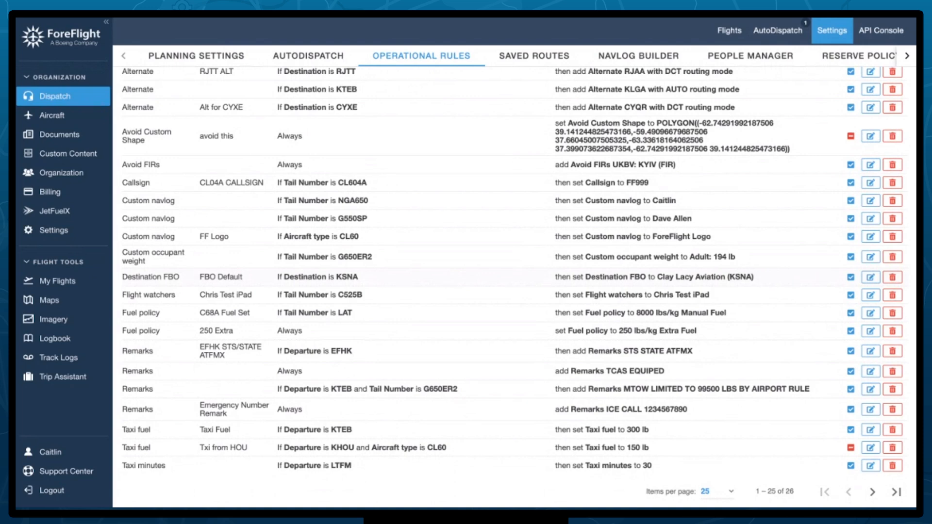
pyautogui.scroll(3, 514, 286)
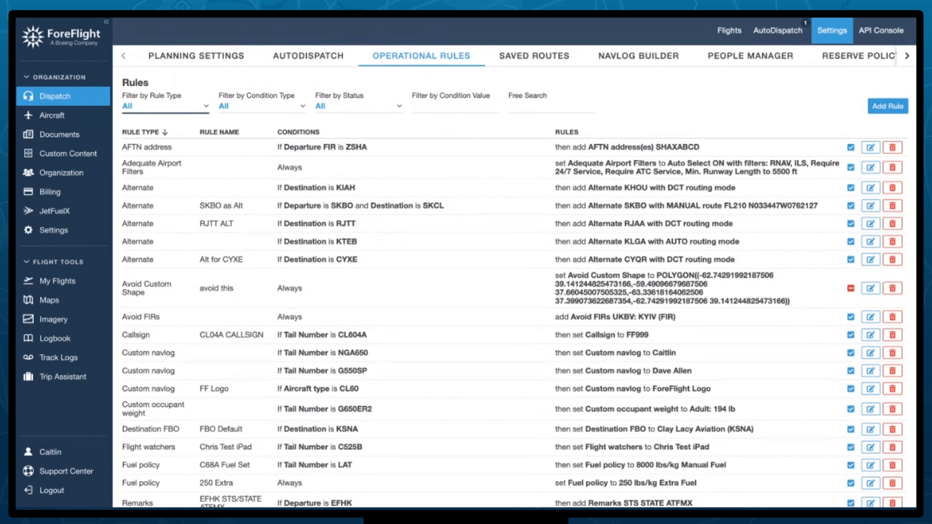
# - Start a new Alternate rule with the condition that the destination is KCRQ
pyautogui.click(872, 106)
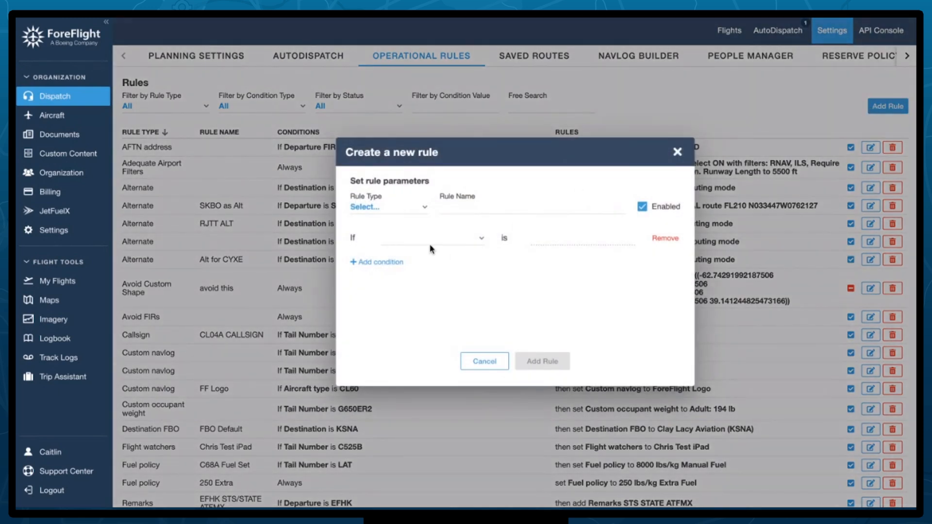
pyautogui.click(426, 210)
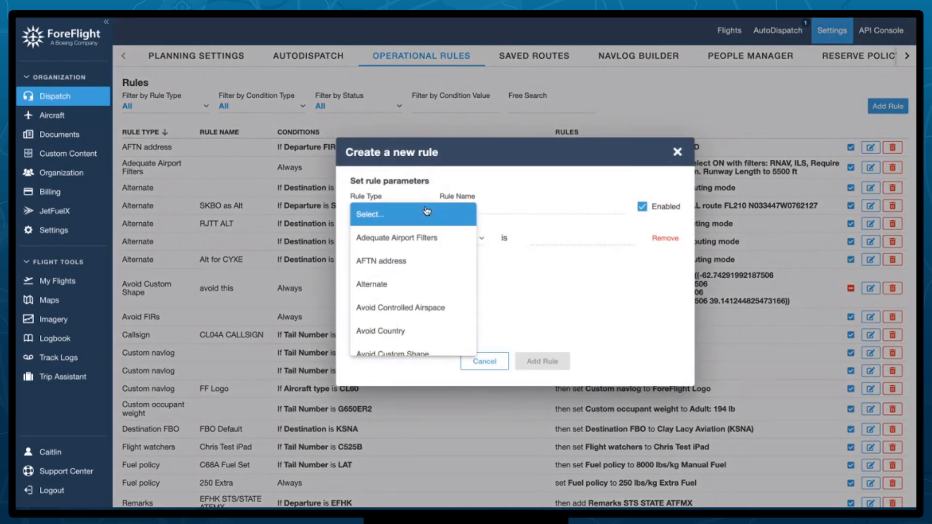
pyautogui.click(411, 284)
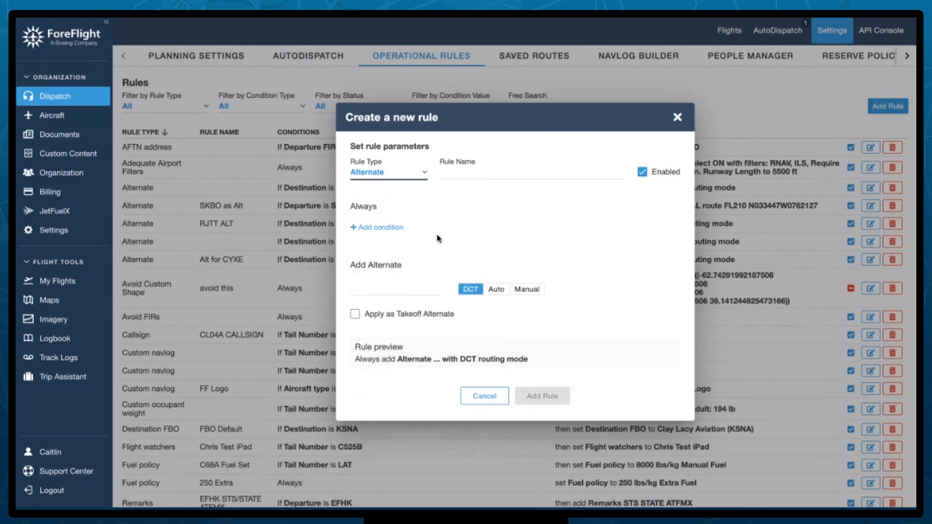
pyautogui.click(384, 228)
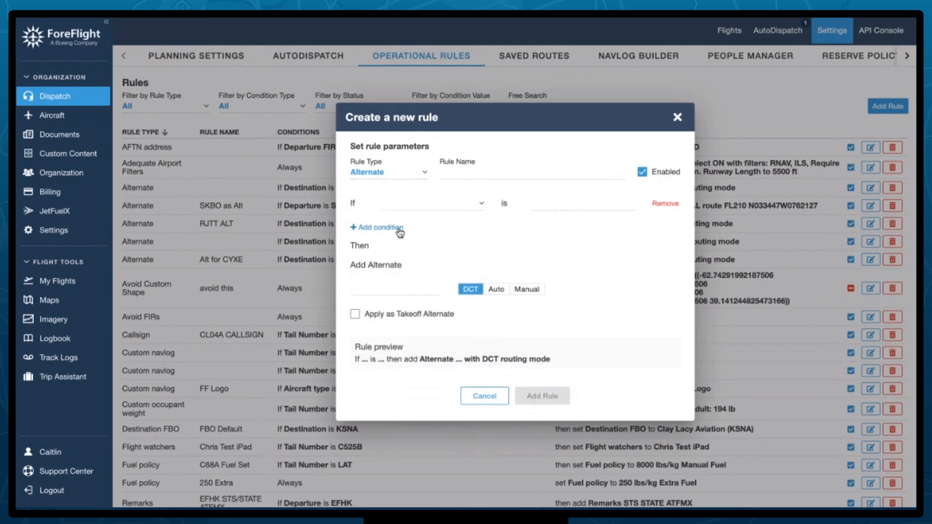
pyautogui.click(461, 210)
pyautogui.click(453, 234)
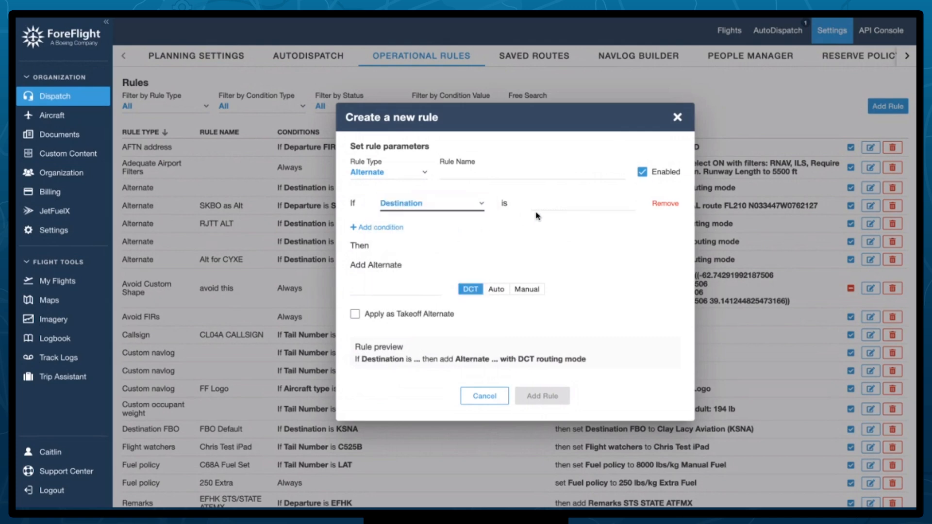
pyautogui.click(544, 211)
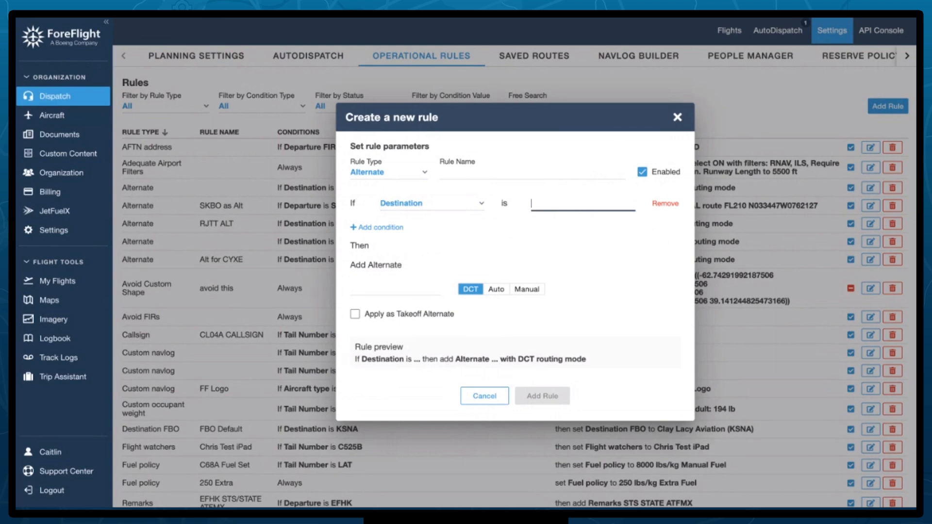
pyautogui.write('KCRQ')
pyautogui.click(549, 237)
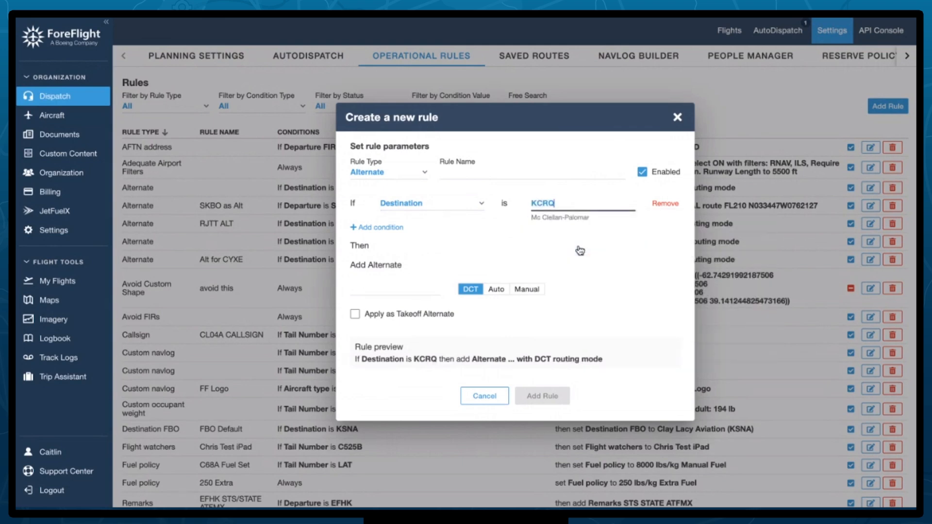
# - Set KSAN, San Diego International, as the alternate that the rule adds
pyautogui.click(405, 285)
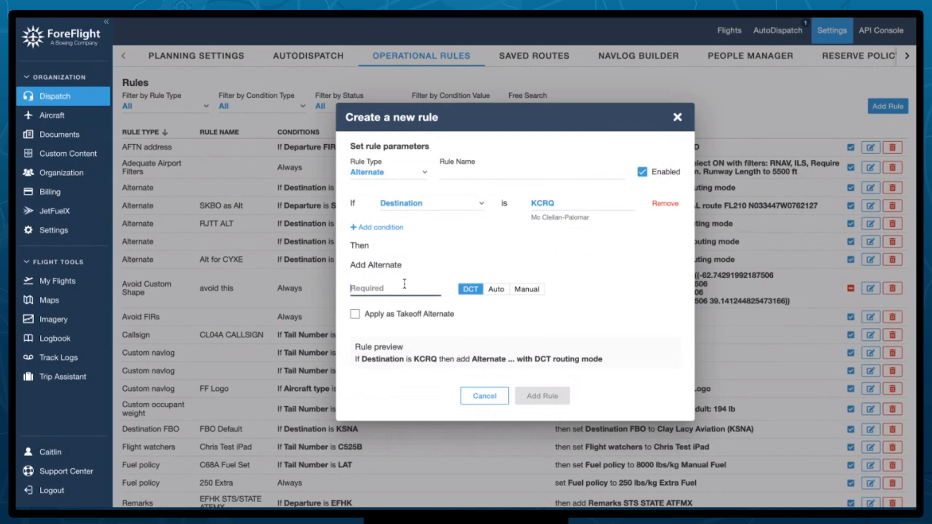
pyautogui.write('KSA')
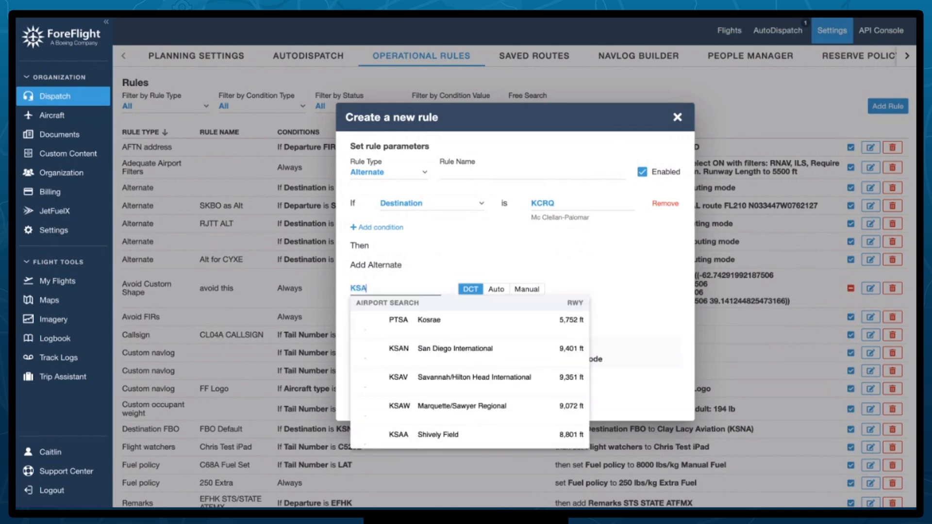
pyautogui.write('N')
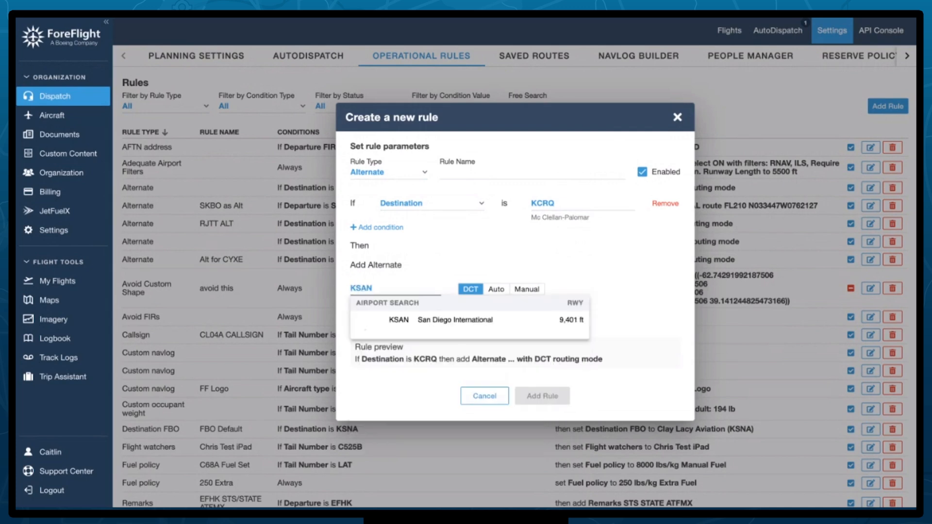
pyautogui.click(467, 339)
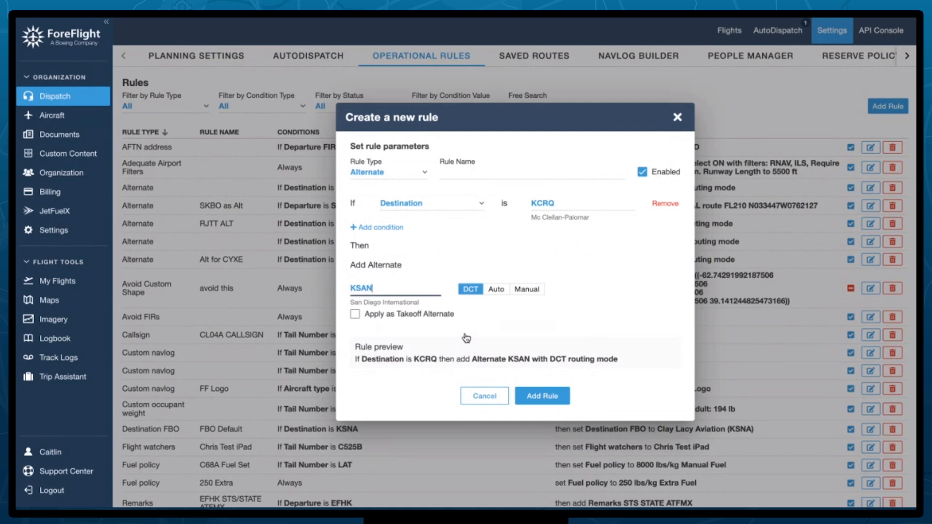
# - Compare the Auto and Manual routing modes for the KSAN alternate, and return it to DCT
pyautogui.click(496, 291)
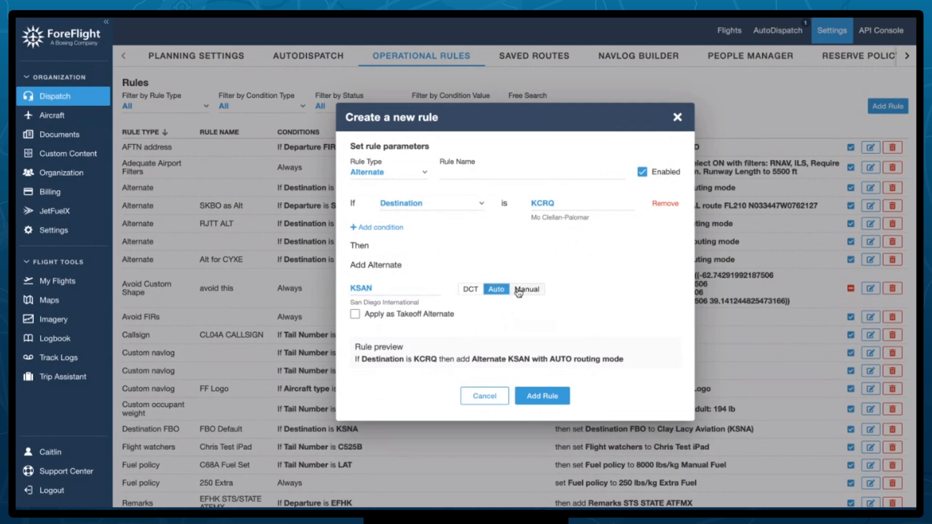
pyautogui.click(519, 292)
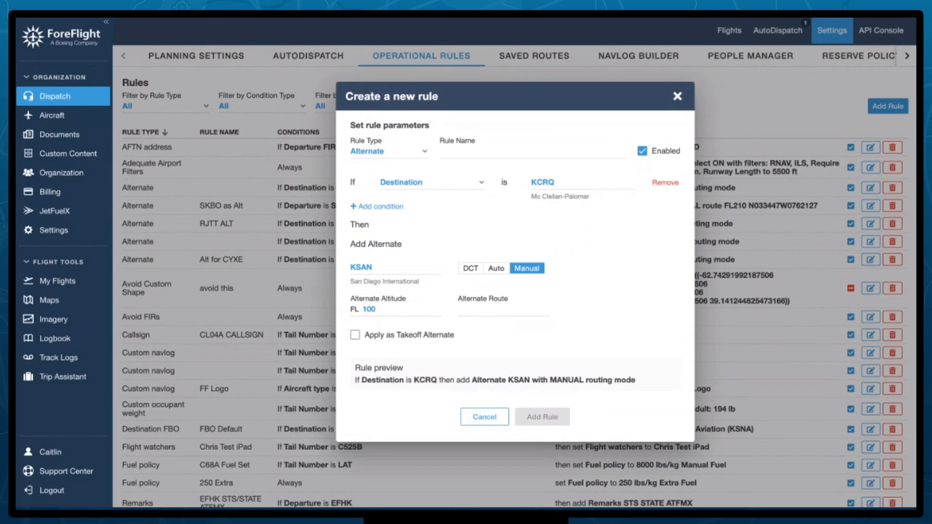
pyautogui.click(474, 269)
# - Name the alternate rule "KCRQ Alternate" and add it to the operational rules
pyautogui.click(492, 175)
pyautogui.write('KCRQ')
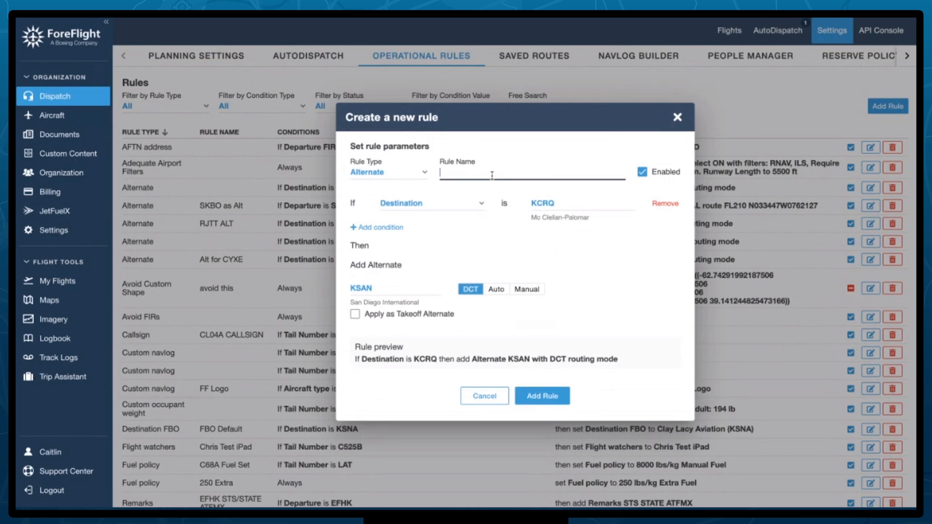
pyautogui.write(' Alternate')
pyautogui.click(542, 396)
# - Look through the available rule types and filter the operational rules to show only Fuel policy rules
pyautogui.click(207, 110)
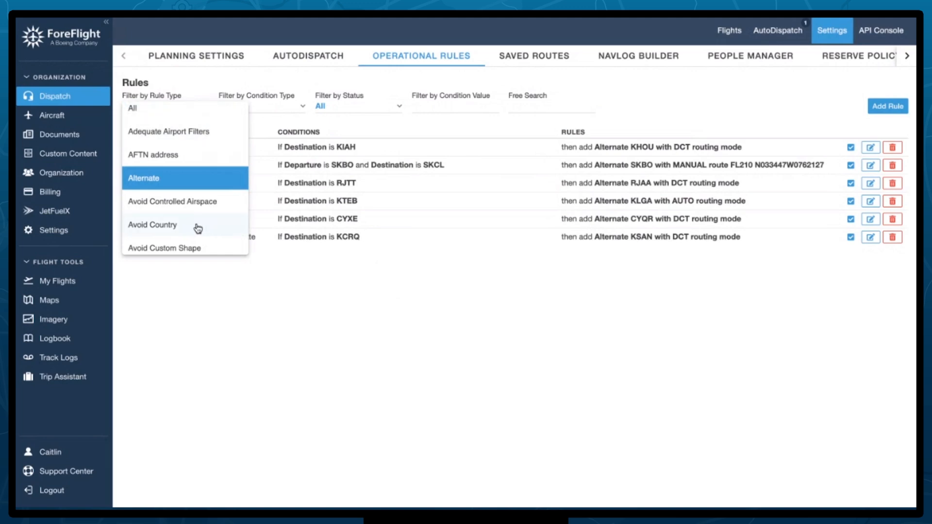
pyautogui.scroll(-1, 198, 228)
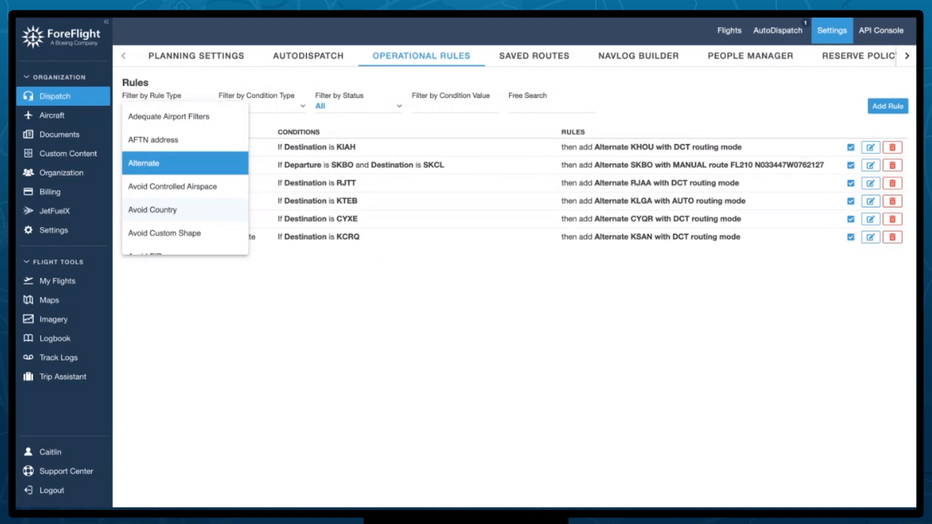
pyautogui.scroll(-5, 185, 182)
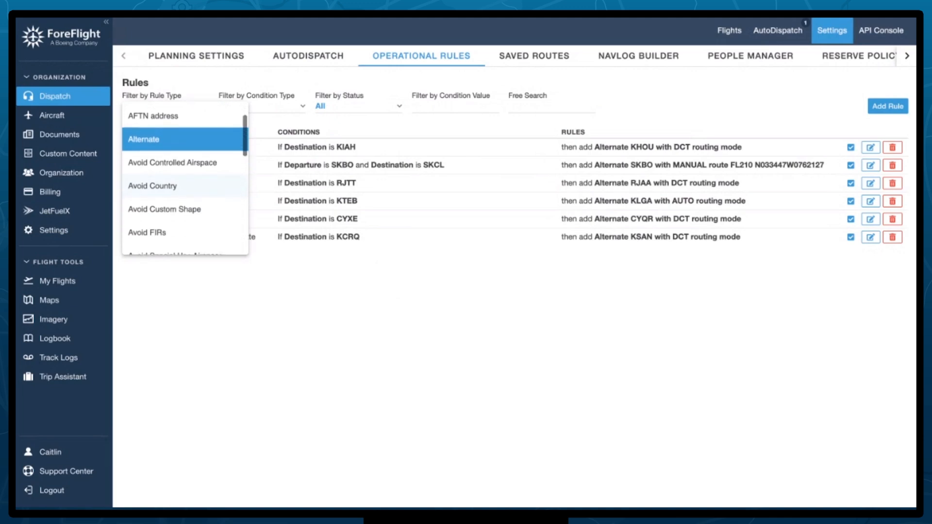
pyautogui.scroll(-3, 185, 182)
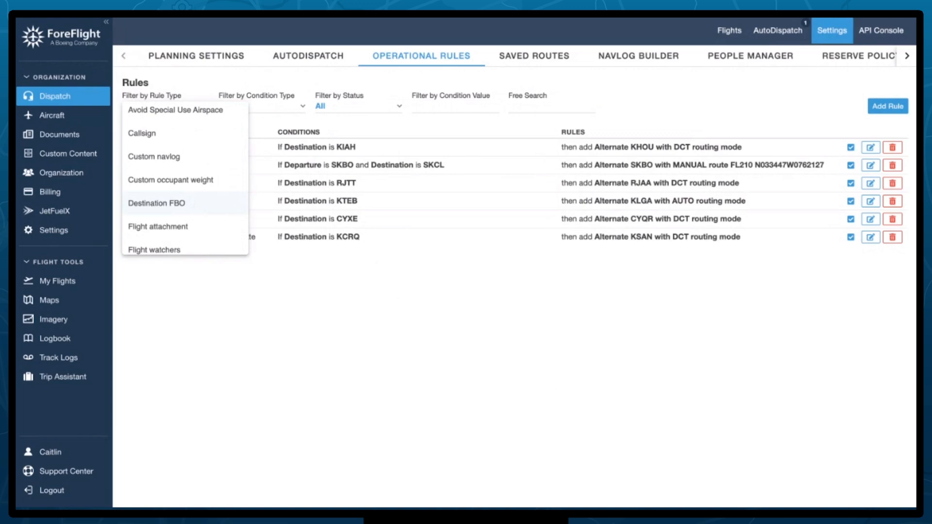
pyautogui.scroll(-3, 184, 207)
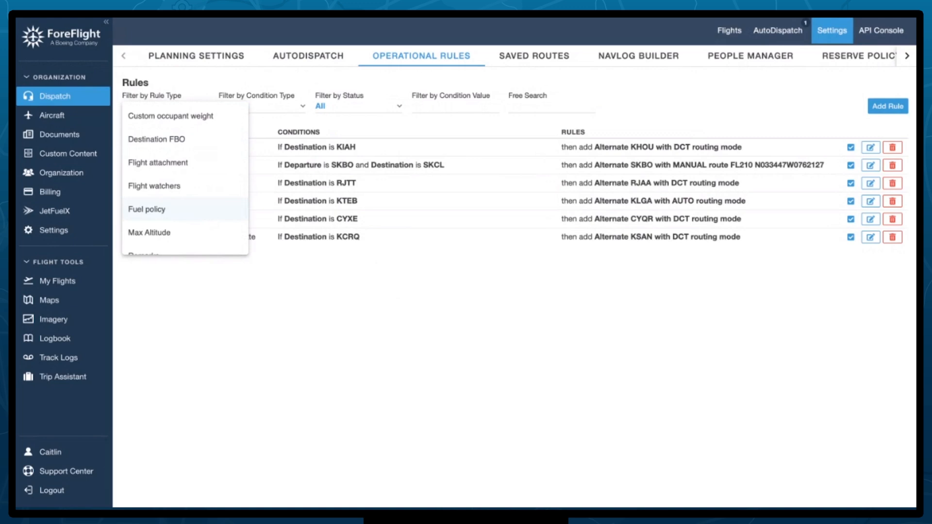
pyautogui.click(209, 209)
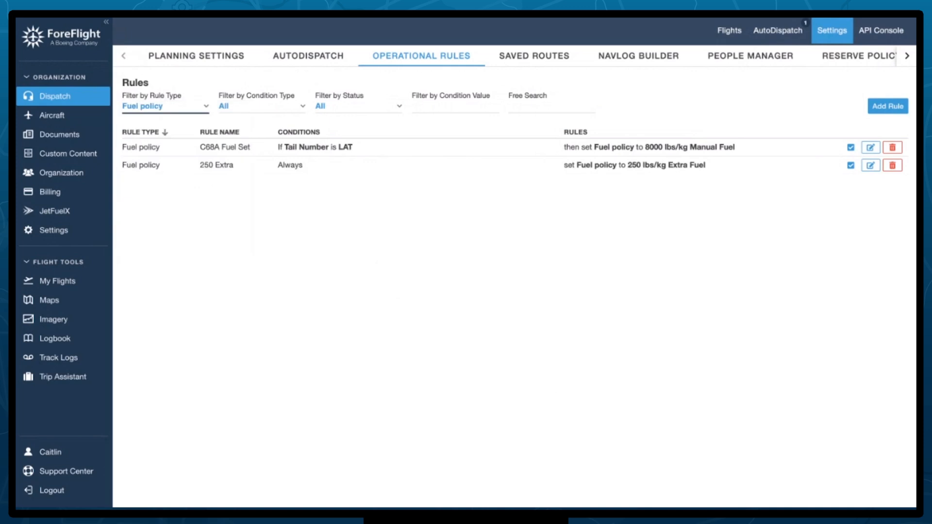
# - Look over the remaining rule types beyond Fuel policy, from Max Altitude through Taxi minutes, without changing the filter
pyautogui.click(203, 110)
pyautogui.scroll(-4, 199, 218)
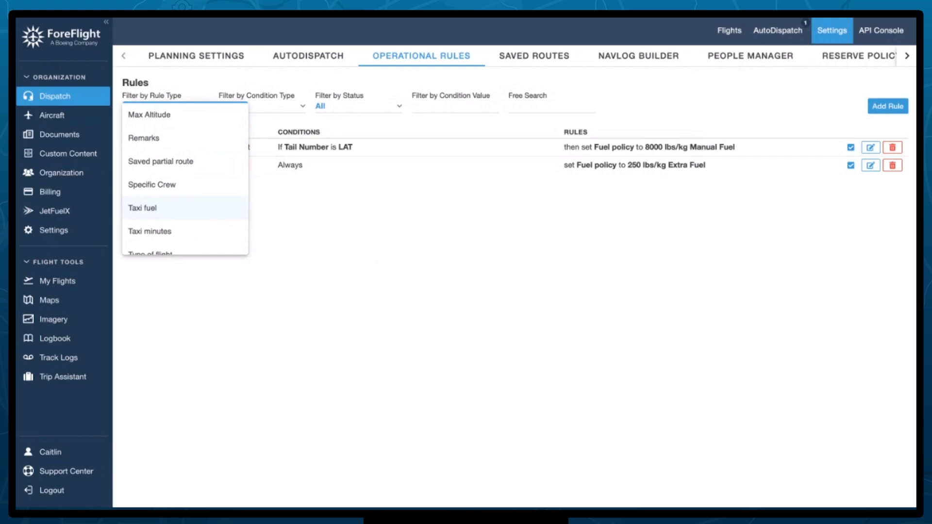
pyautogui.click(376, 220)
# - Open the released PHNL to MMTO flight from the flights list and view its navlog and briefing documents
pyautogui.click(733, 41)
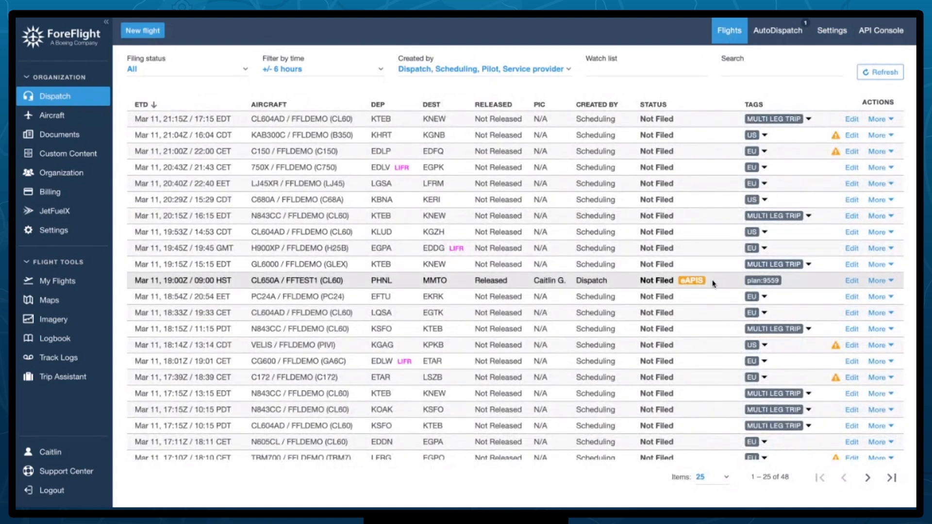
pyautogui.moveTo(690, 280)
pyautogui.click(850, 282)
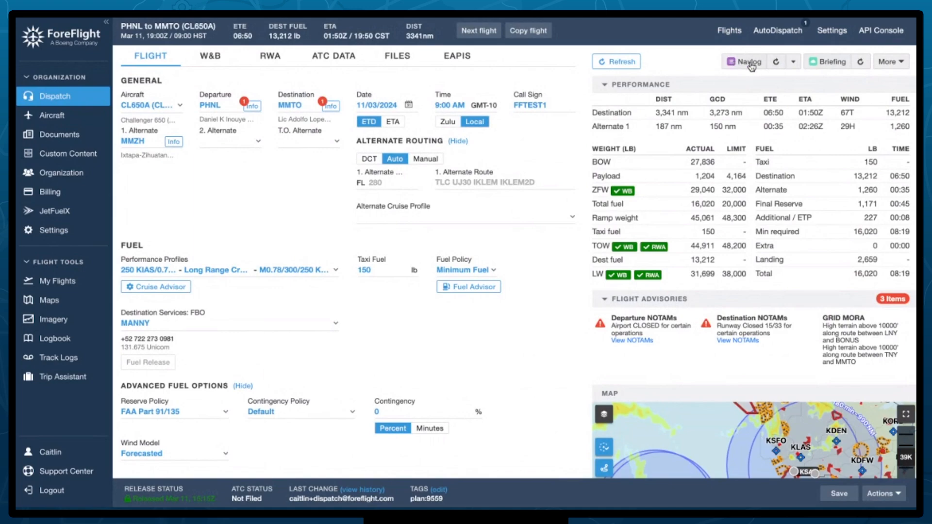
pyautogui.click(822, 64)
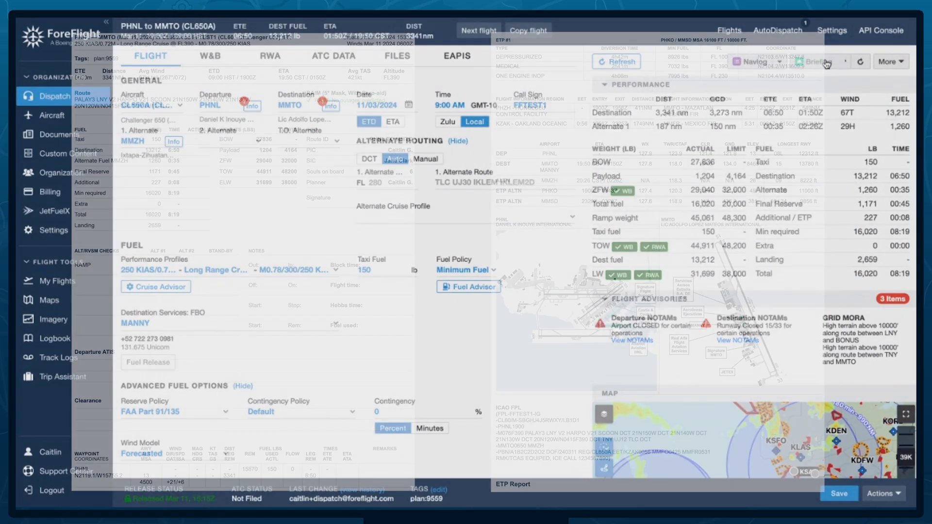